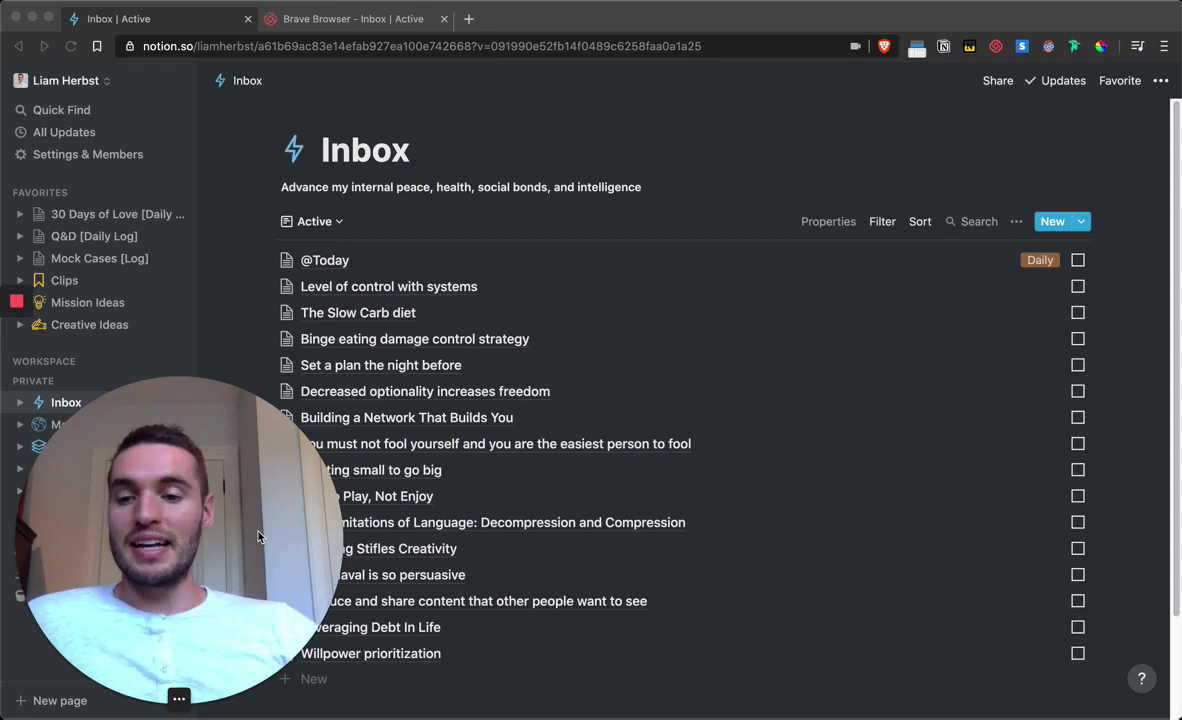
Show the templates available for new Inbox entries, then dismiss the list
left_click(156, 698)
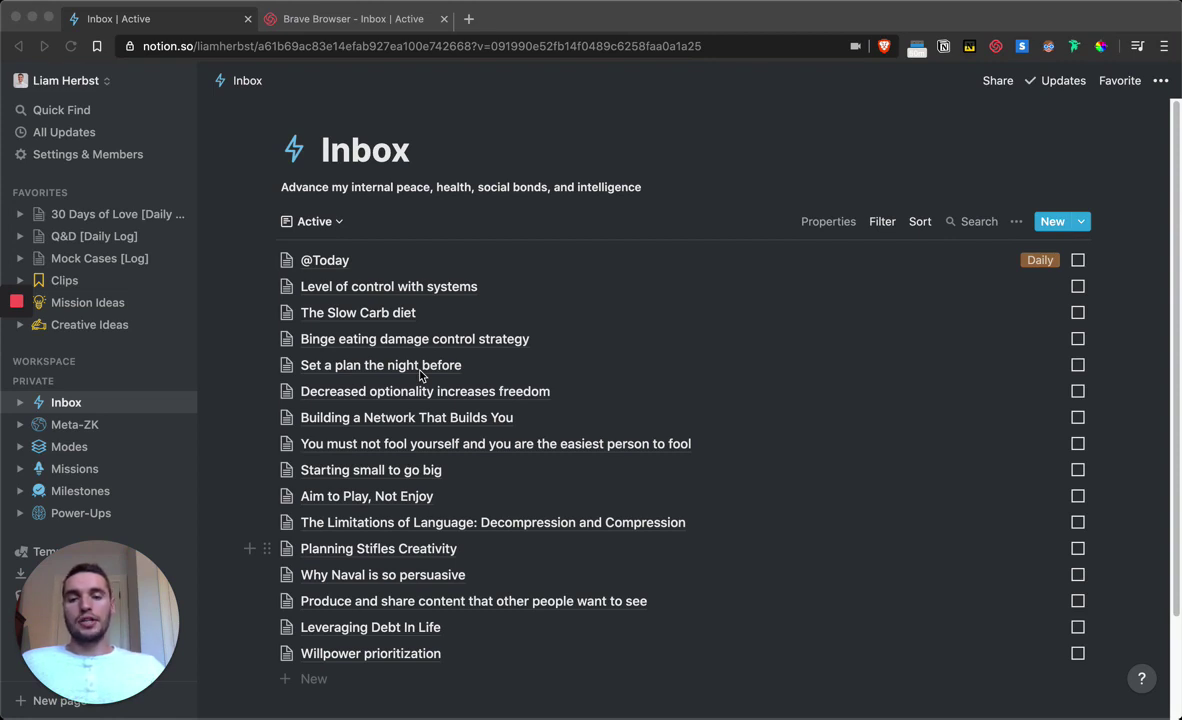
left_click(1084, 225)
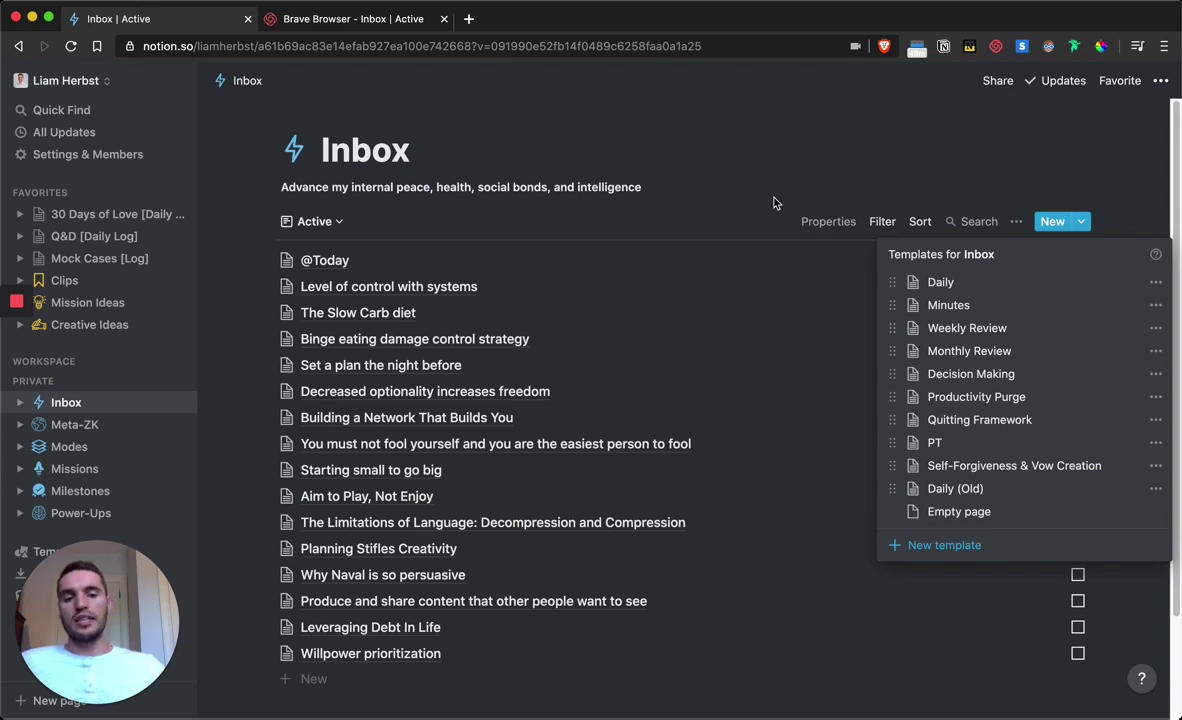
left_click(703, 163)
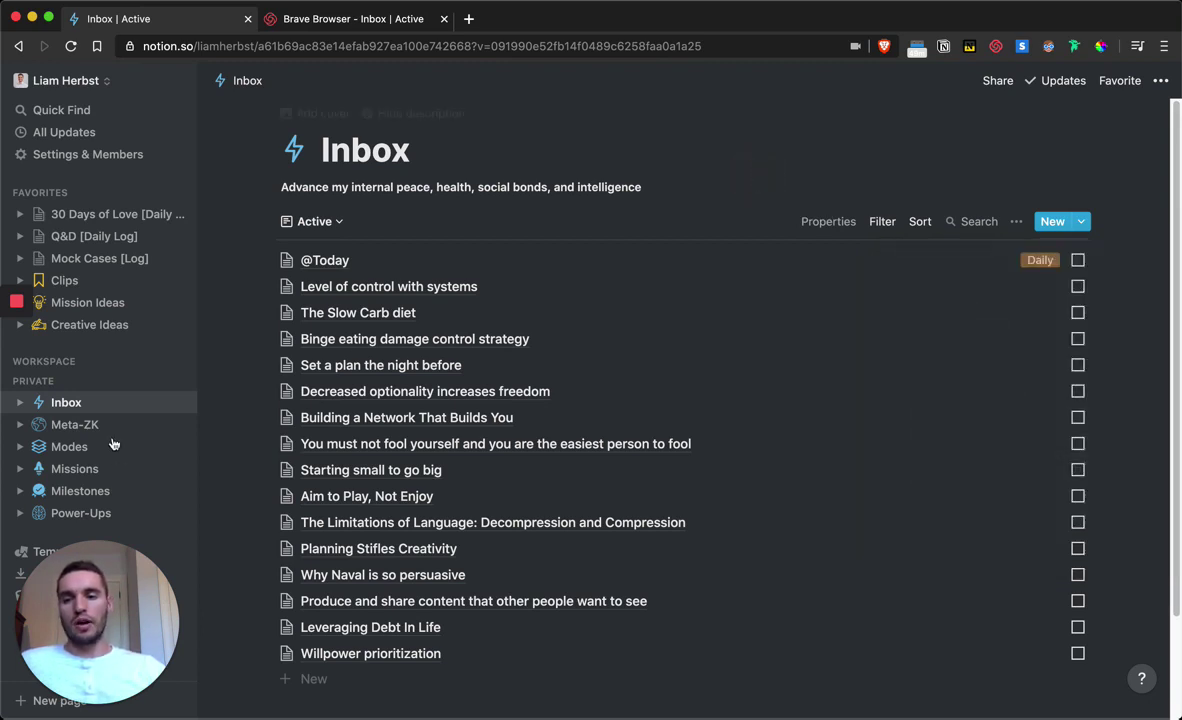
Open the Power-Ups database and scroll around its 402-entry ALL table
left_click(74, 516)
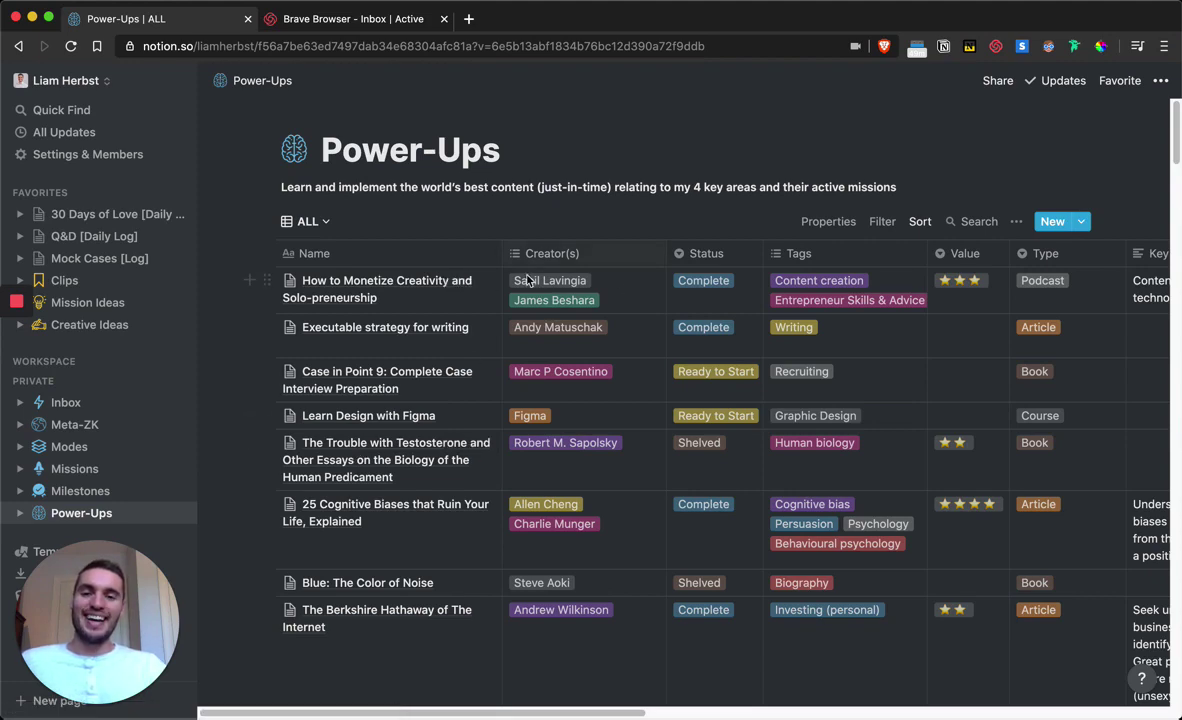
scroll(480, 420, "down", 3)
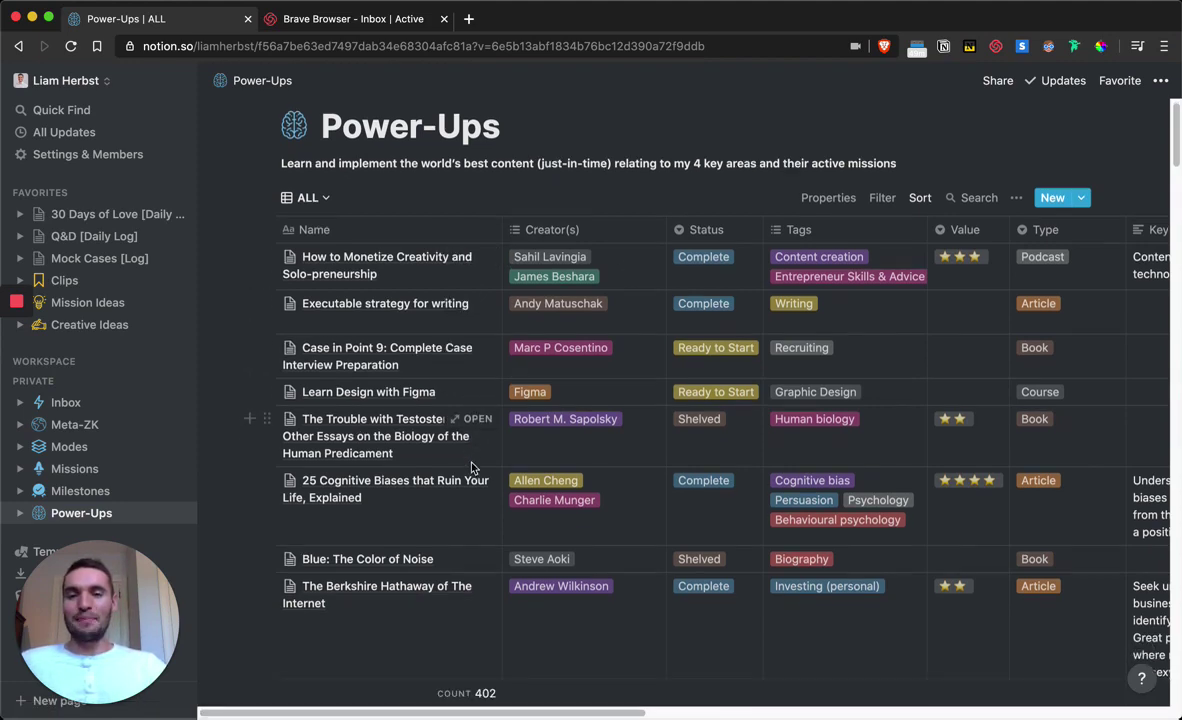
scroll(473, 468, "up", 3)
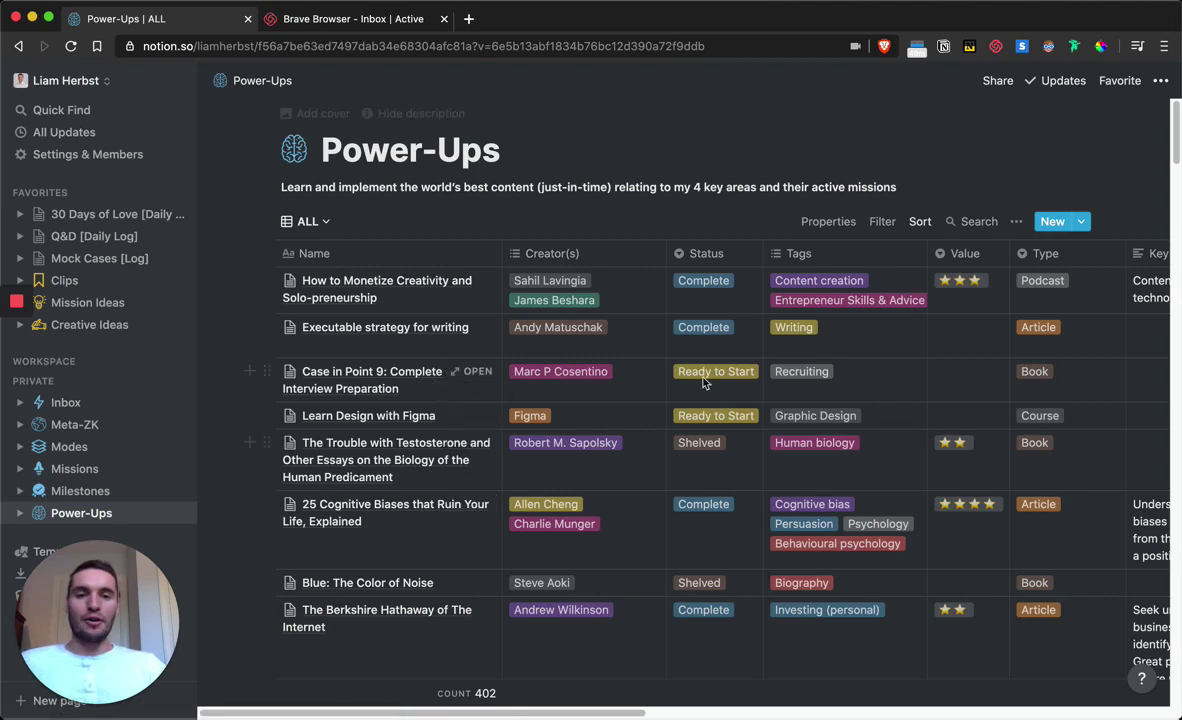
scroll(450, 420, "right", 1)
scroll(450, 419, "down", 3)
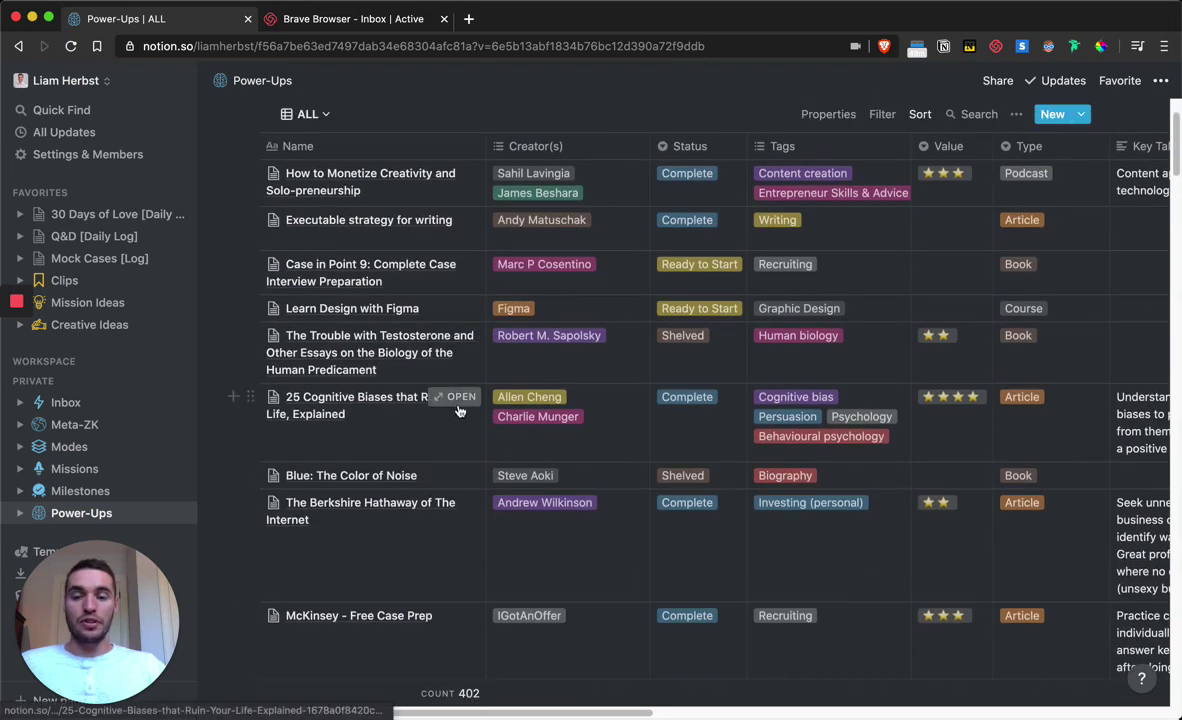
Preview the 25 Cognitive Biases entry and read down through its properties and body to Bias 2
left_click(457, 399)
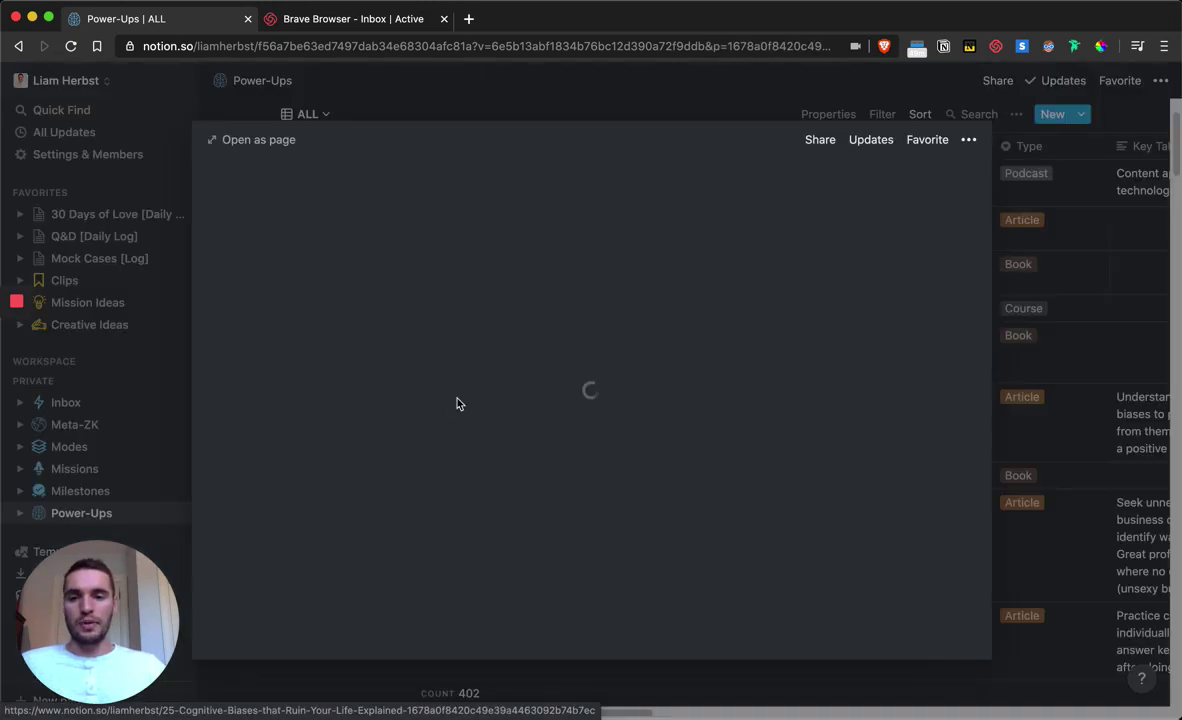
scroll(690, 330, "down", 1)
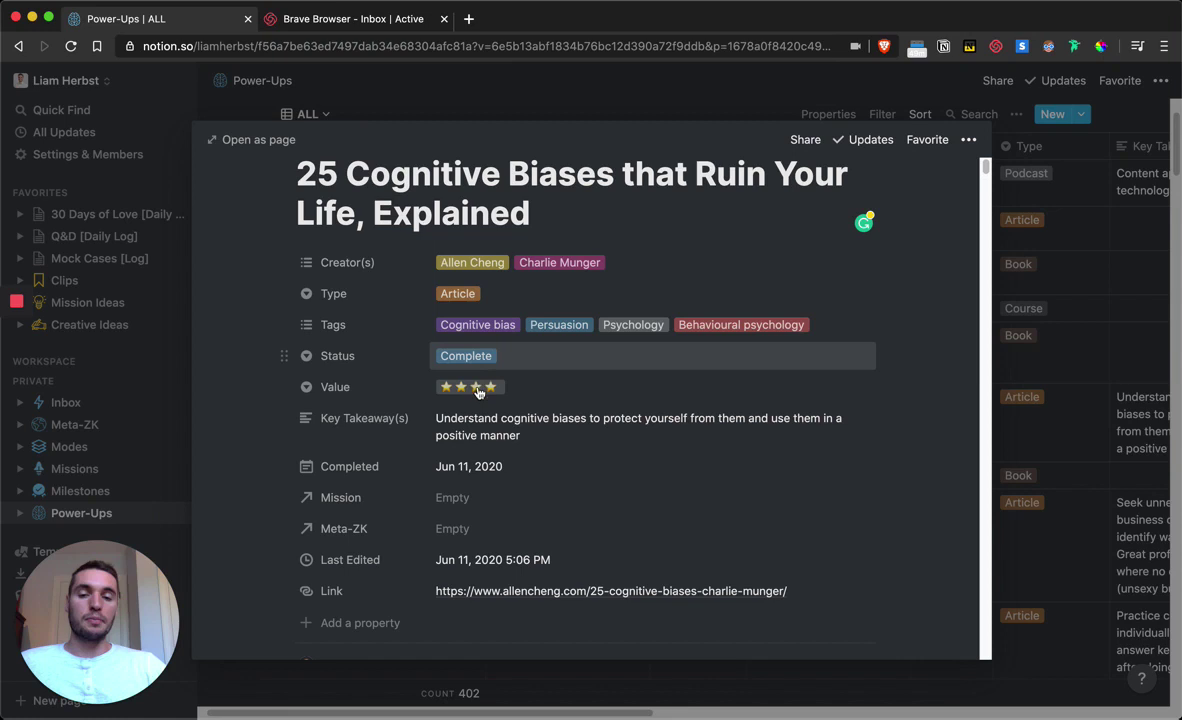
scroll(498, 433, "down", 2)
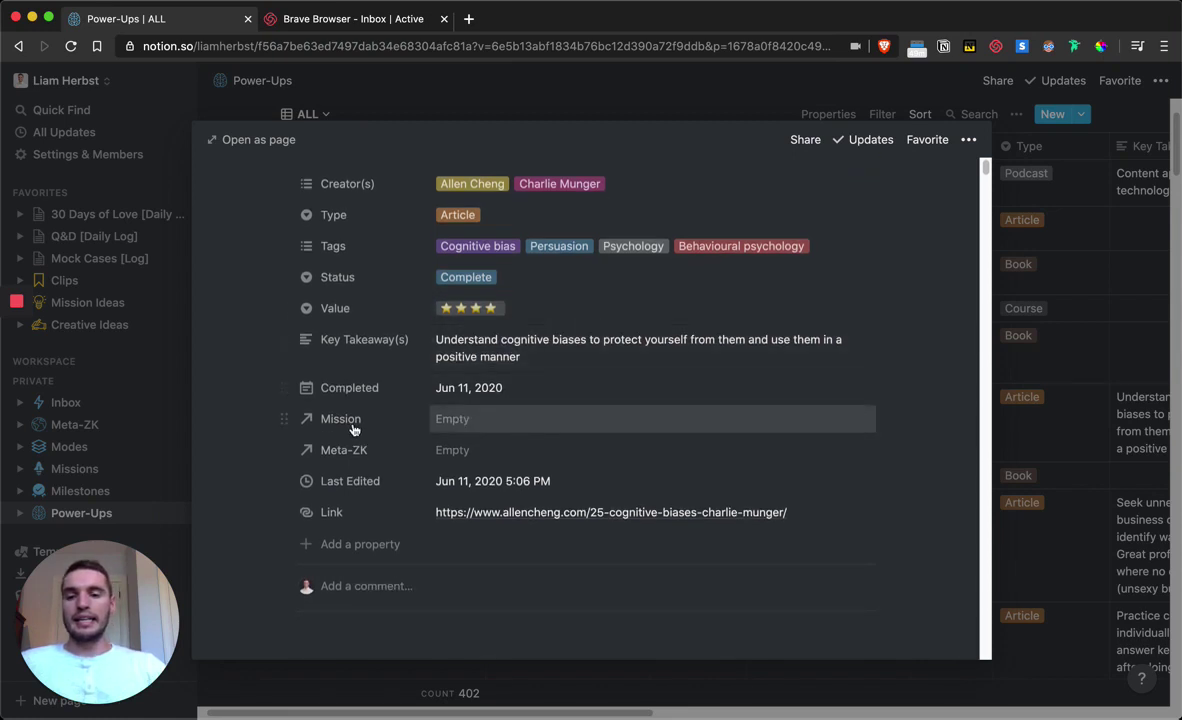
scroll(472, 424, "down", 2)
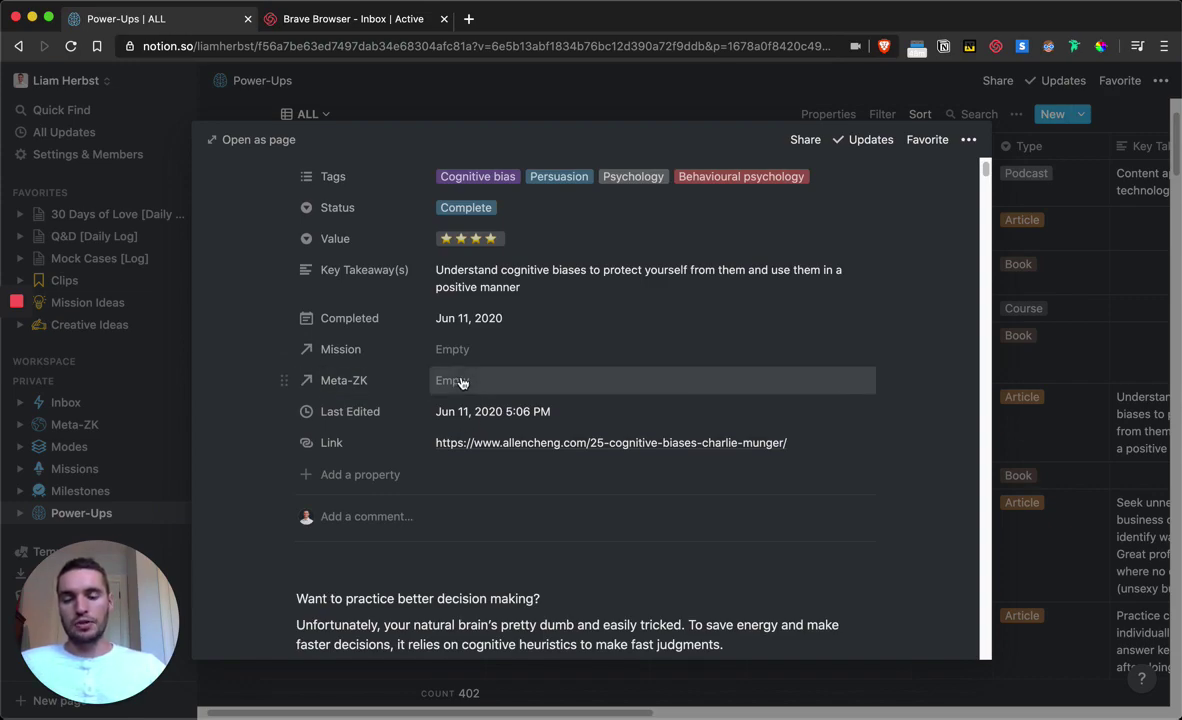
scroll(461, 380, "down", 15)
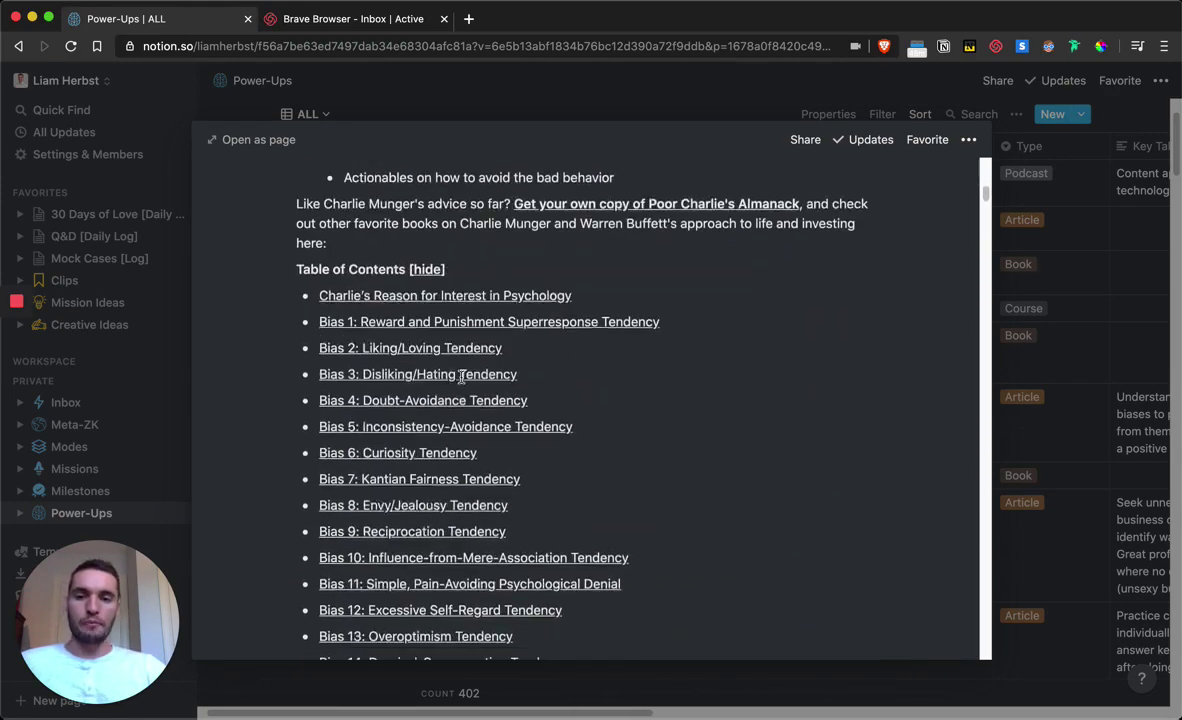
scroll(461, 376, "down", 20)
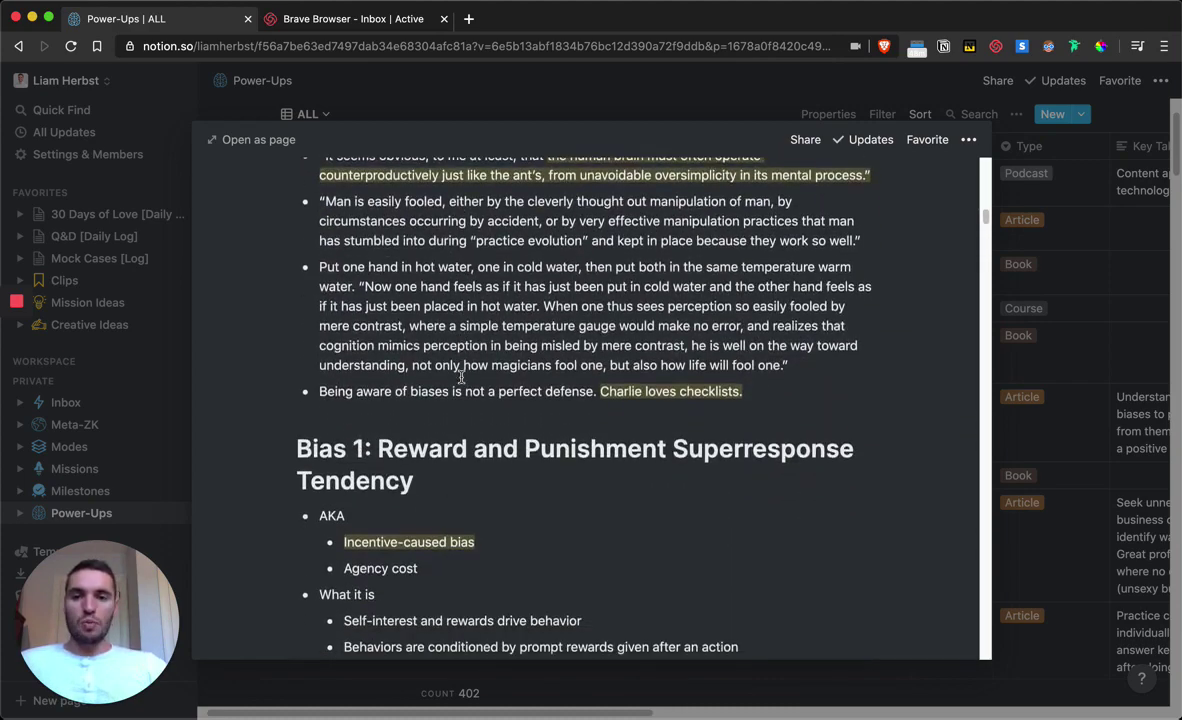
scroll(461, 378, "up", 2)
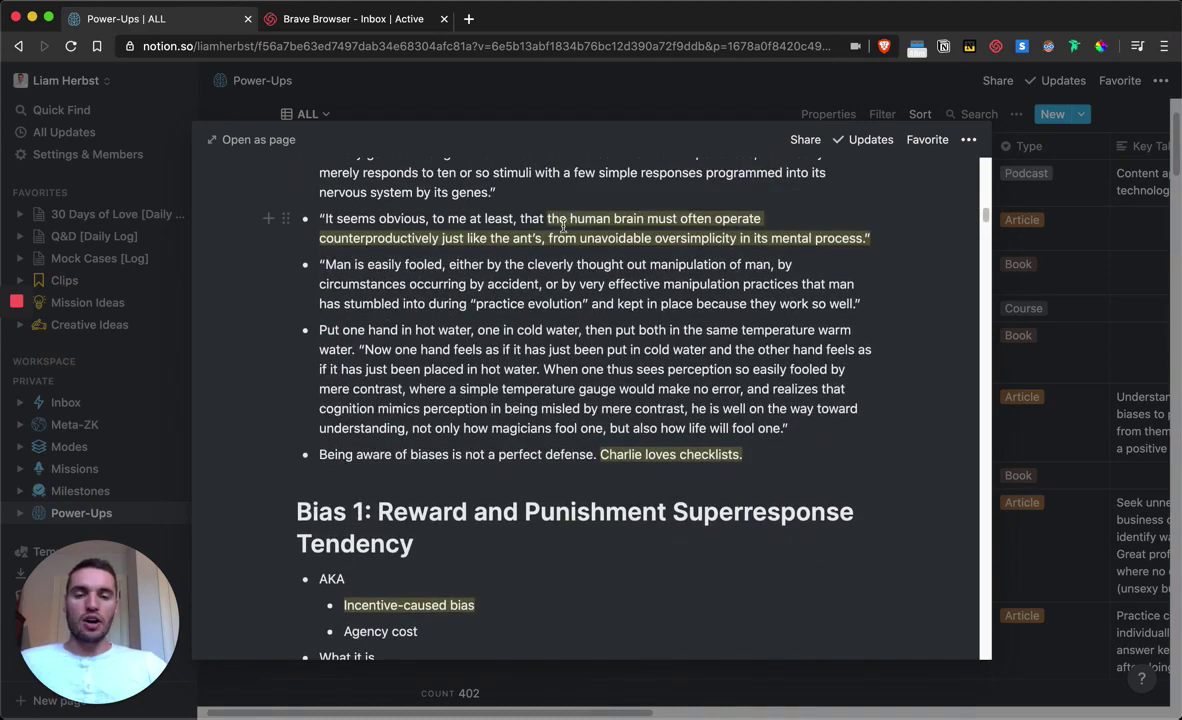
scroll(587, 295, "down", 20)
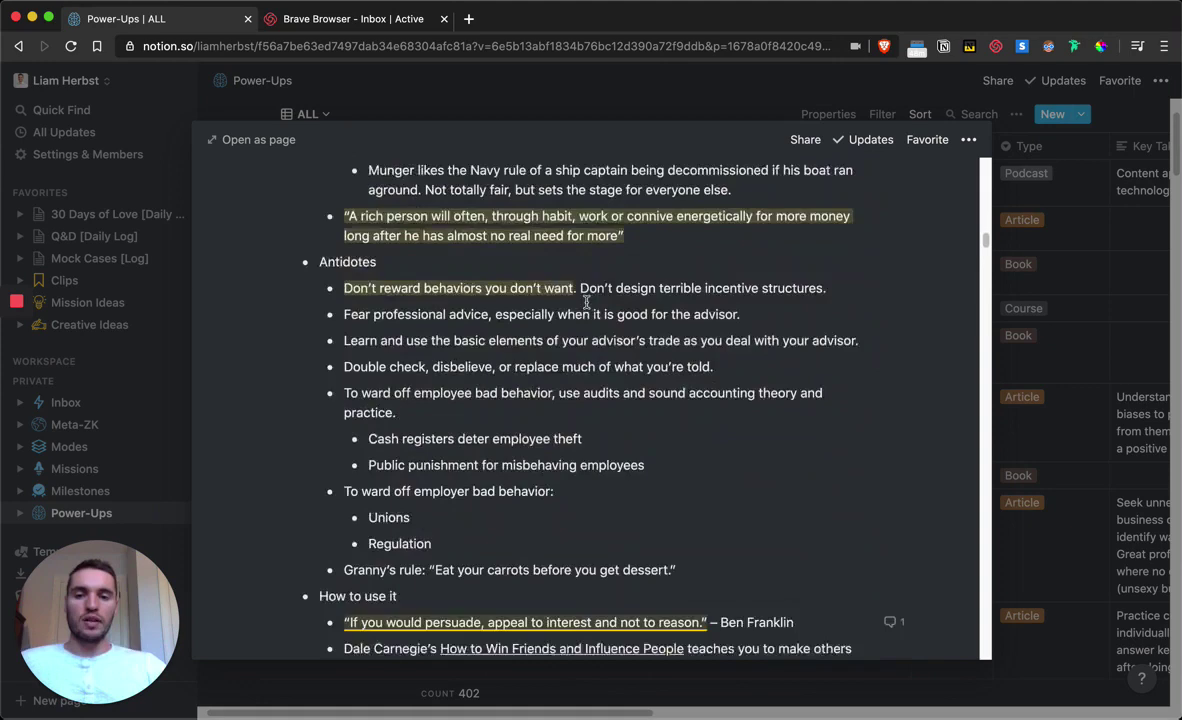
scroll(587, 301, "up", 1)
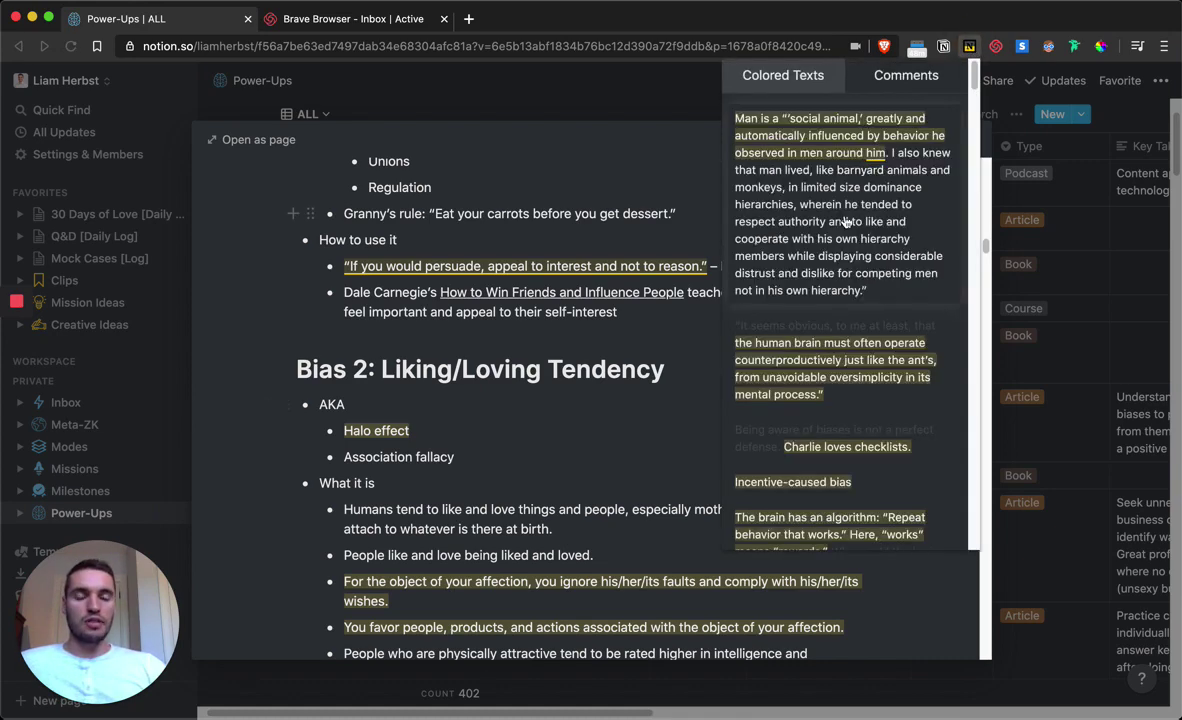
Scroll through the Colored Texts highlights, then close the list, returning to Bias 2: Liking/Loving Tendency
scroll(852, 310, "down", 10)
scroll(852, 310, "down", 10)
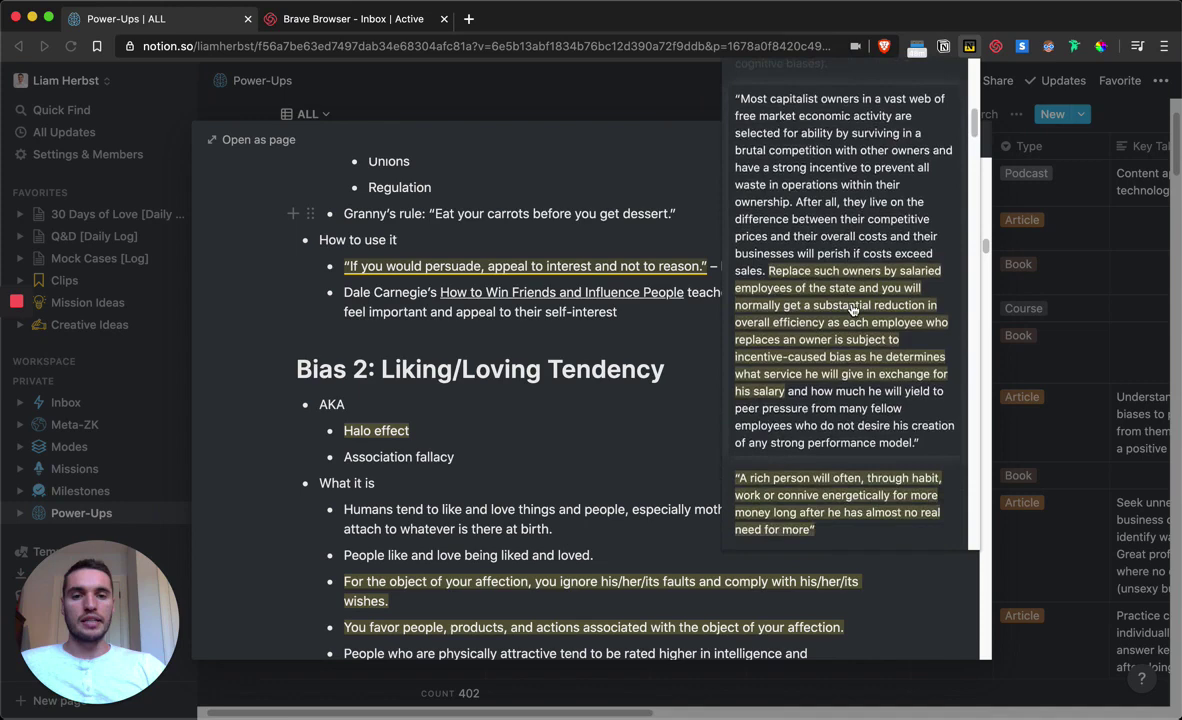
scroll(785, 365, "down", 10)
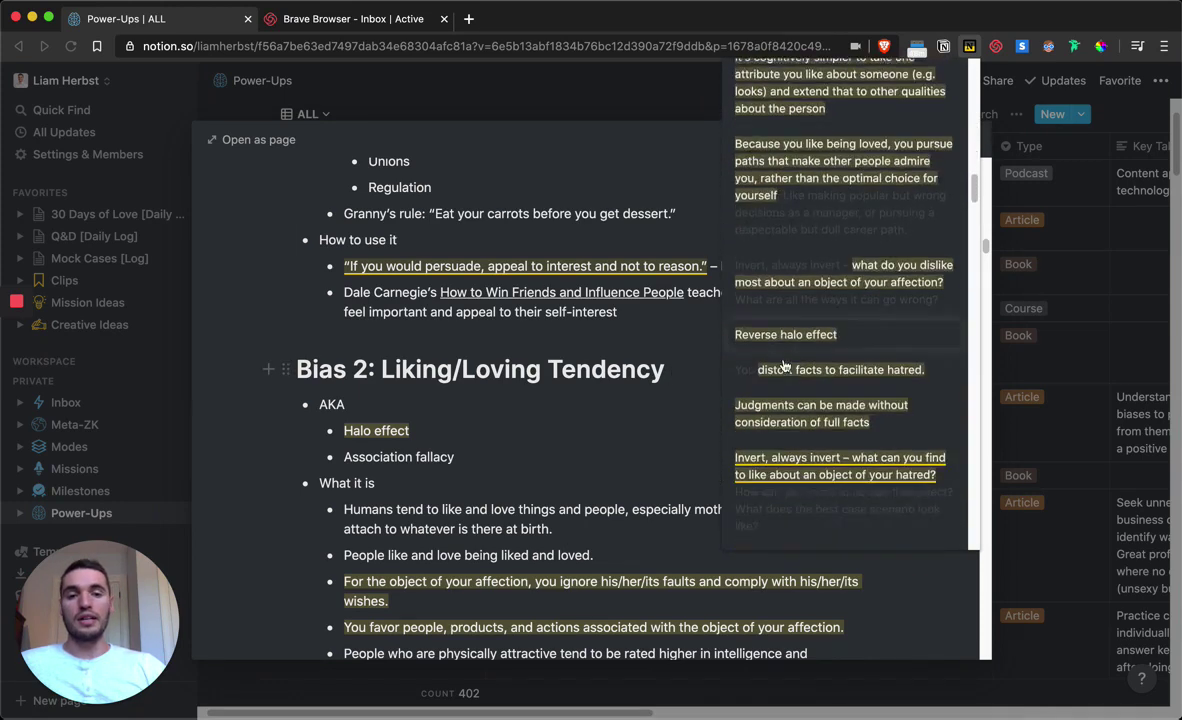
scroll(823, 444, "down", 5)
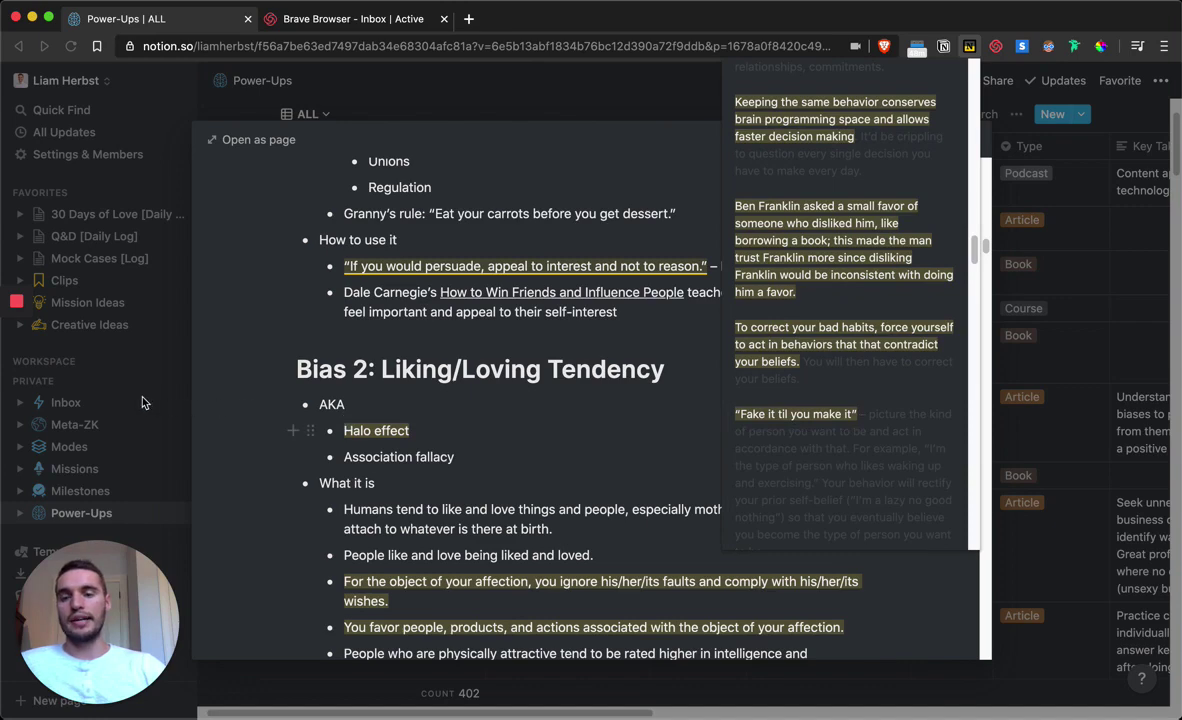
key("Escape")
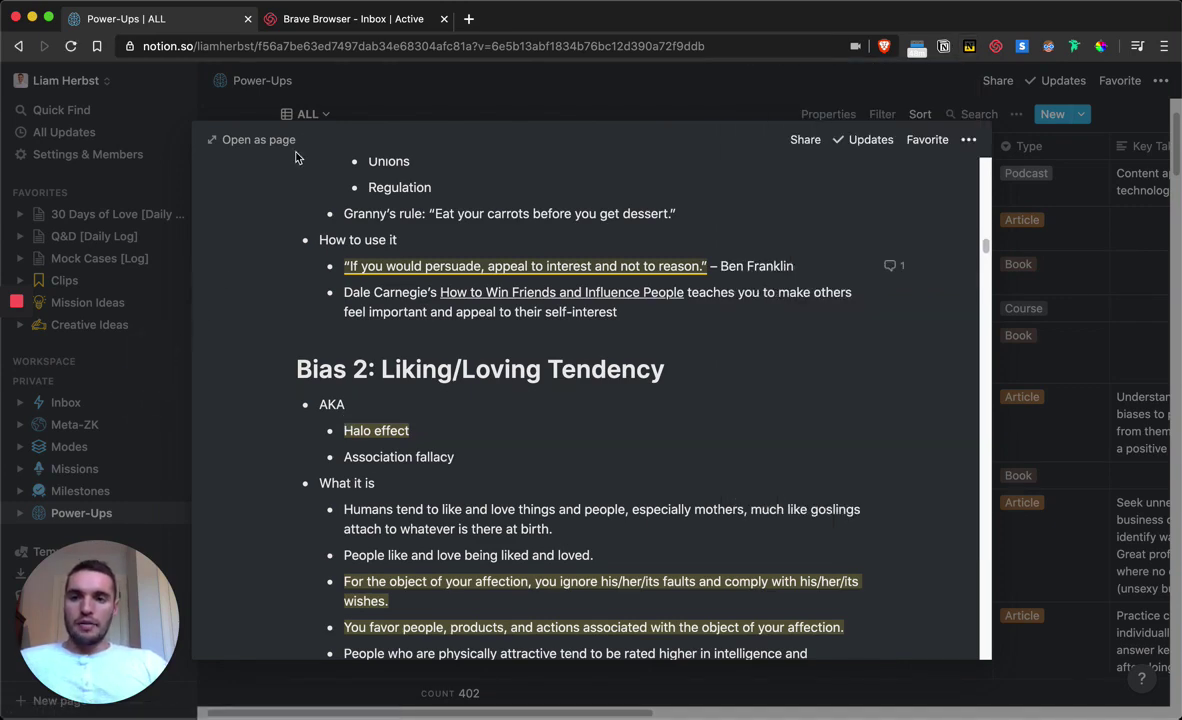
Close the biases preview, glance at Power-Ups' saved views, and go to Meta-ZK
left_click(305, 100)
left_click(327, 116)
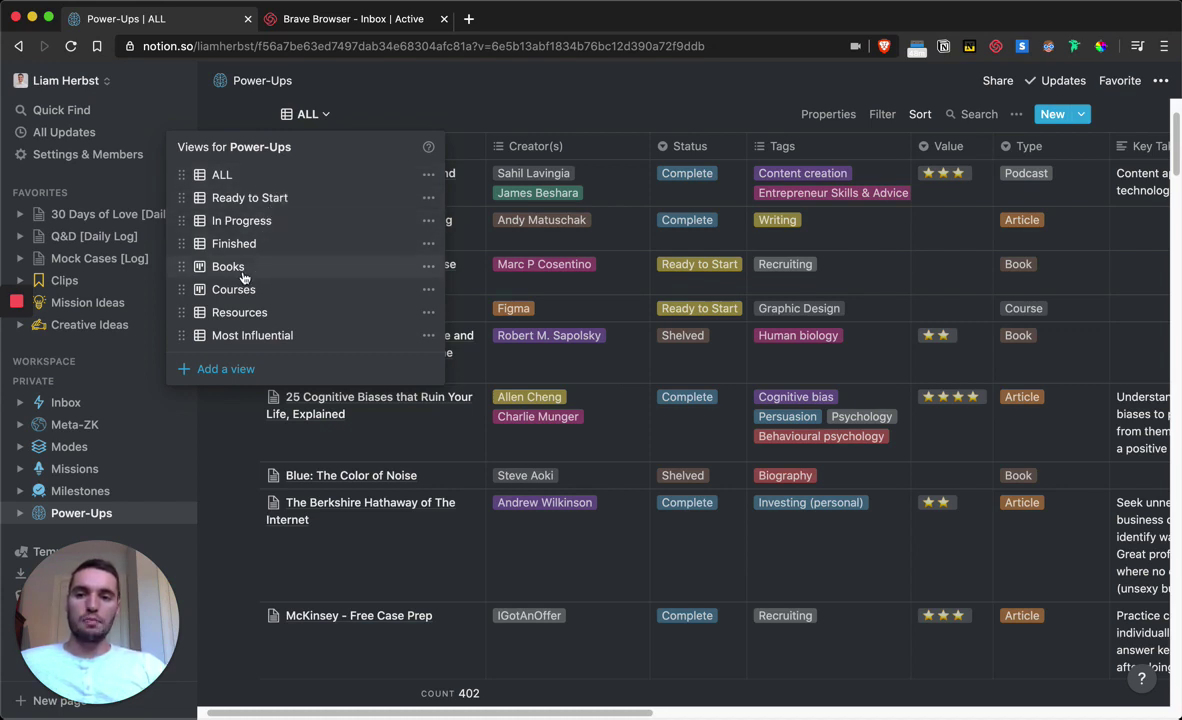
left_click(115, 406)
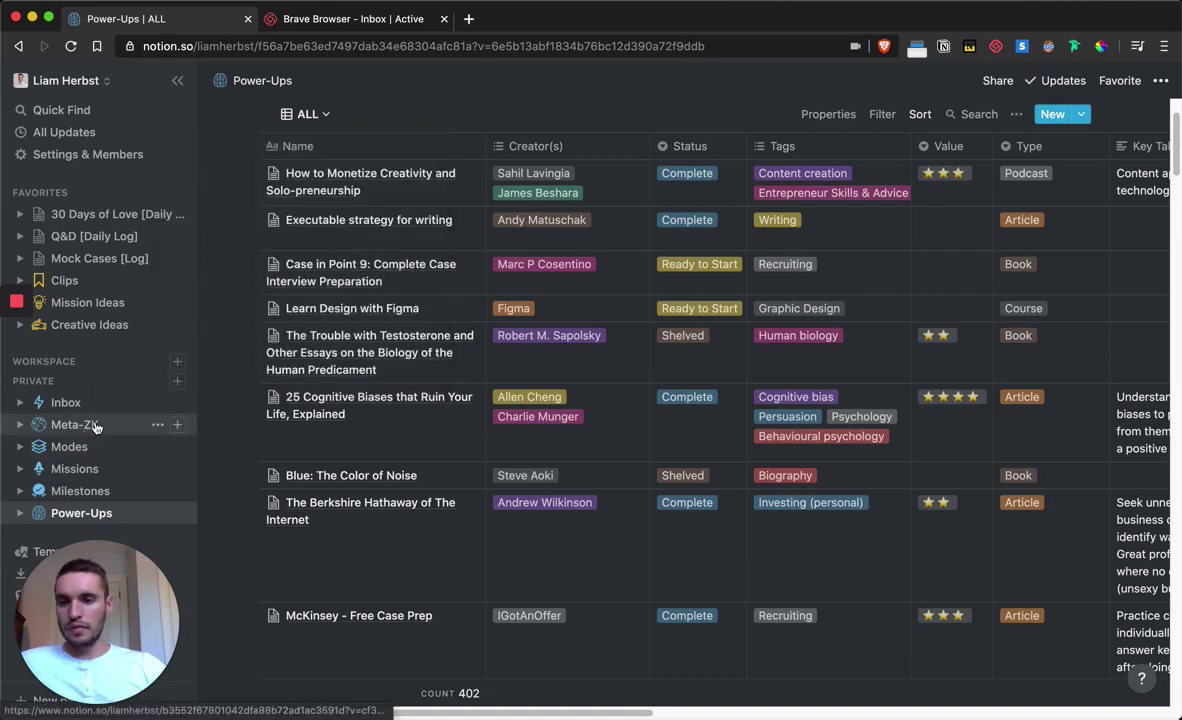
left_click(75, 425)
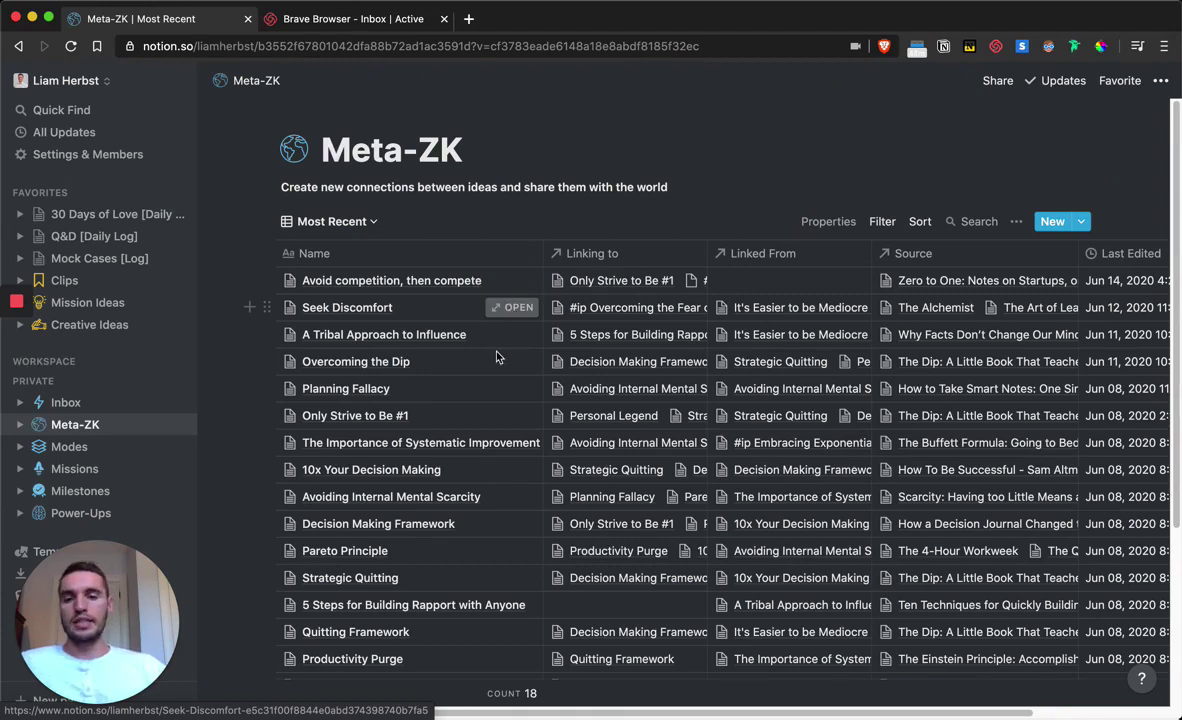
Open the Seek Discomfort note and read through its content
left_click(516, 308)
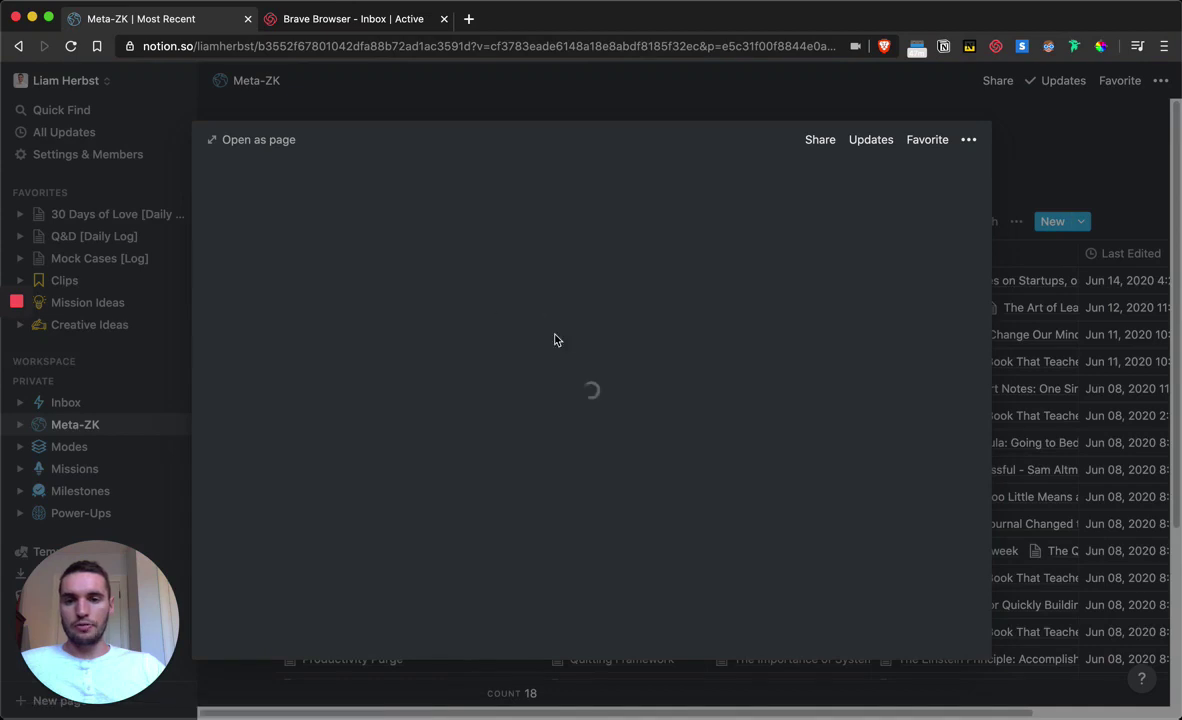
scroll(450, 280, "down", 1)
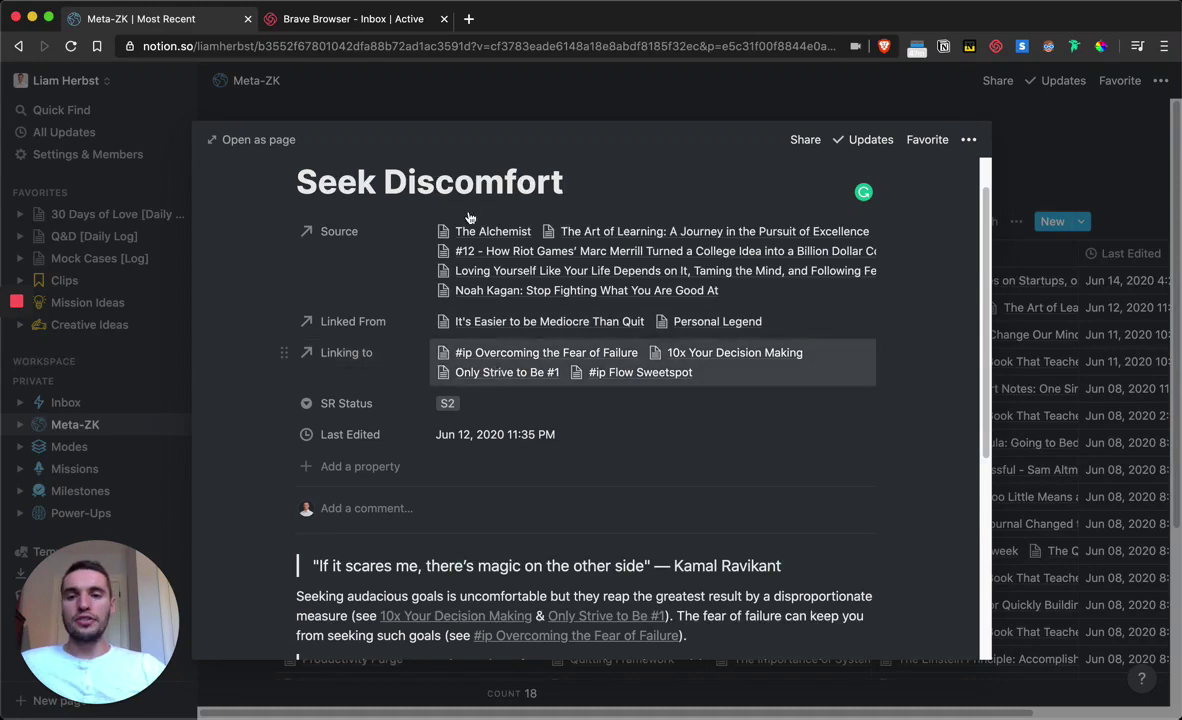
scroll(522, 500, "down", 2)
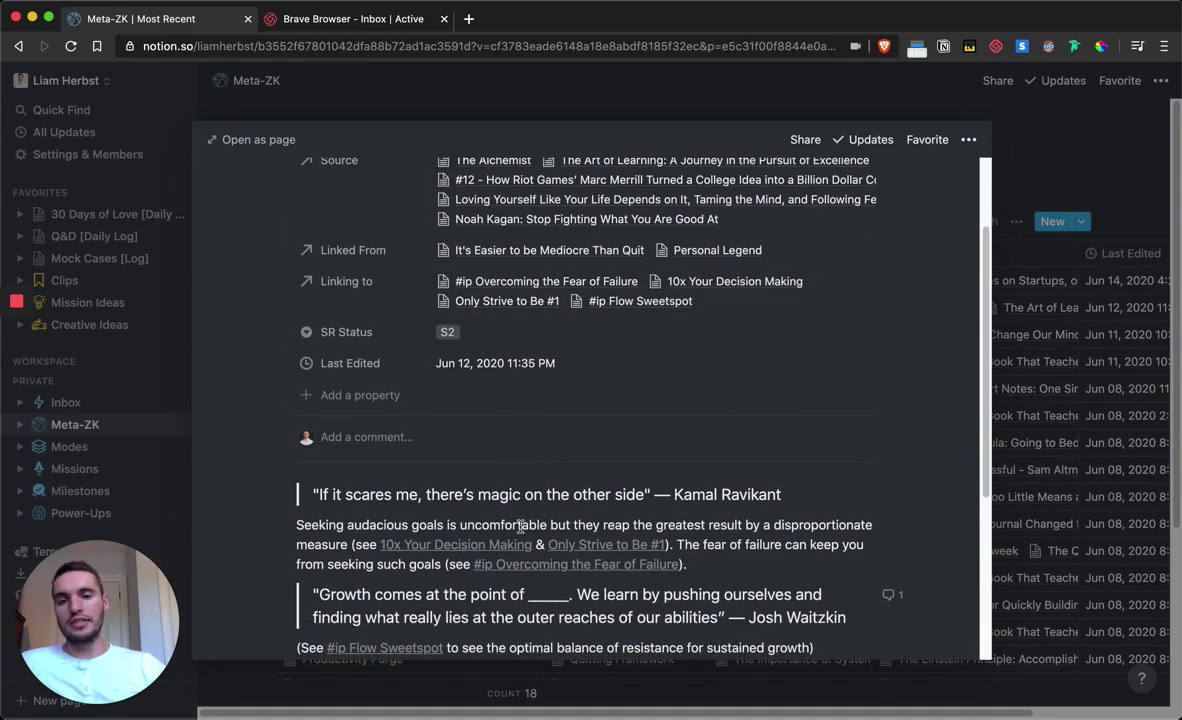
scroll(606, 425, "down", 4)
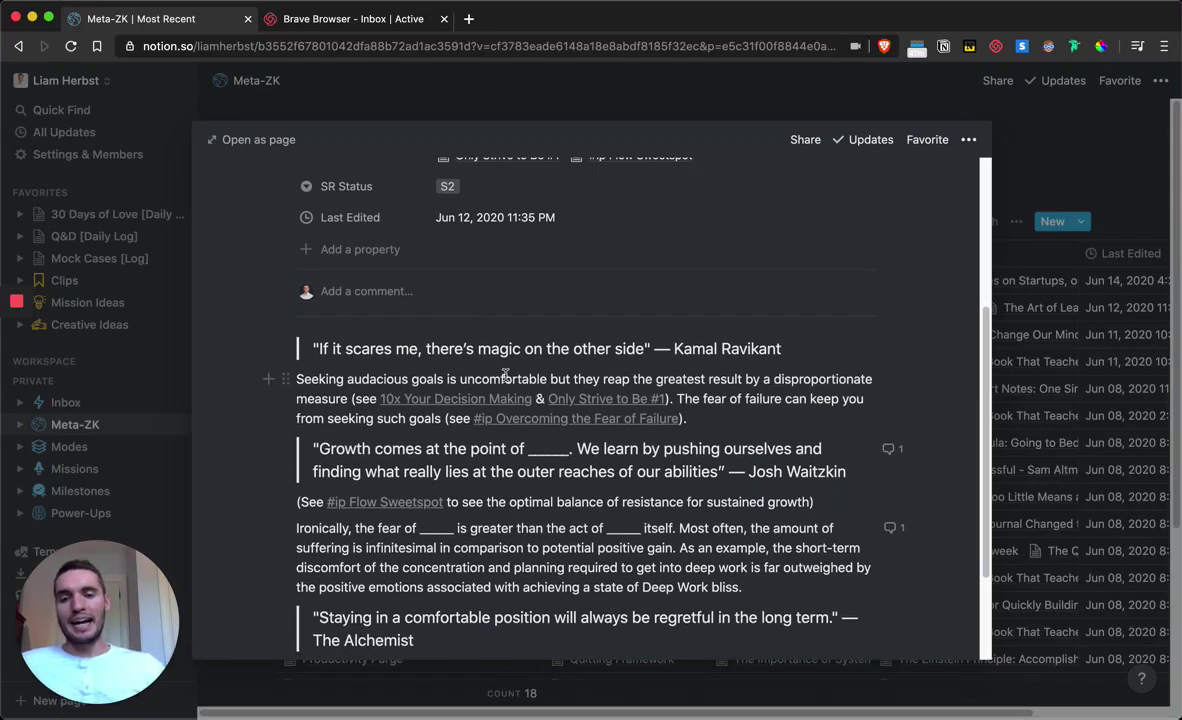
scroll(520, 378, "down", 1)
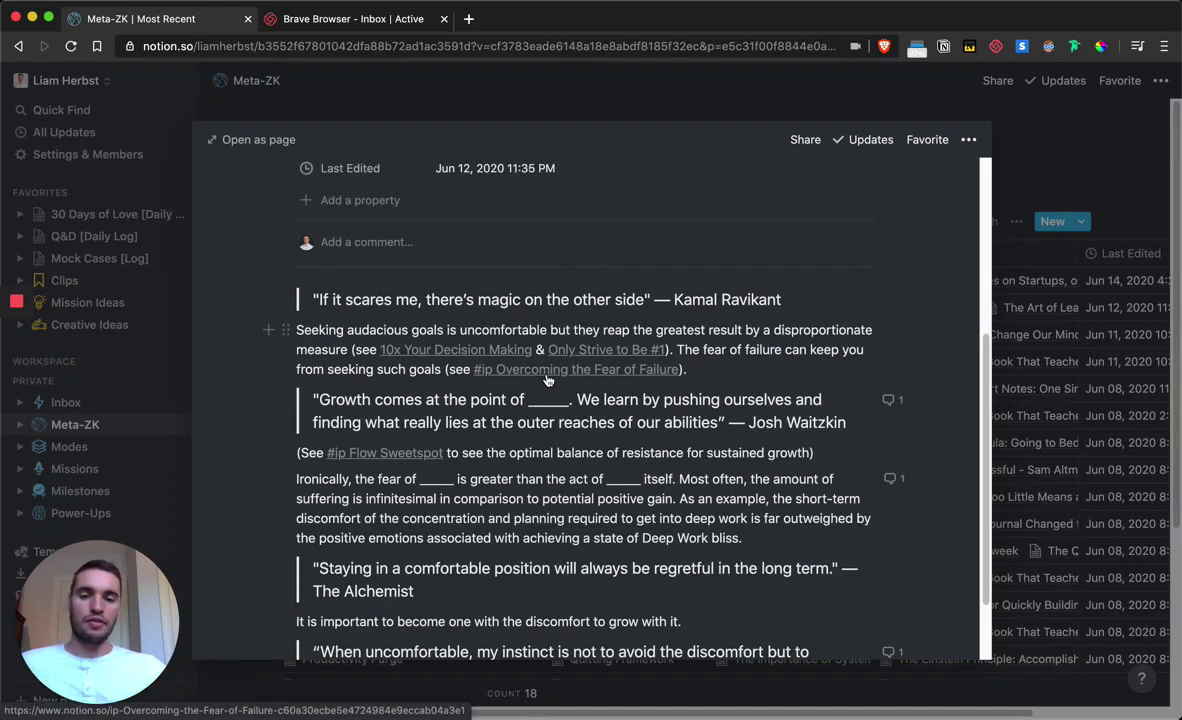
scroll(512, 368, "up", 5)
scroll(553, 398, "down", 6)
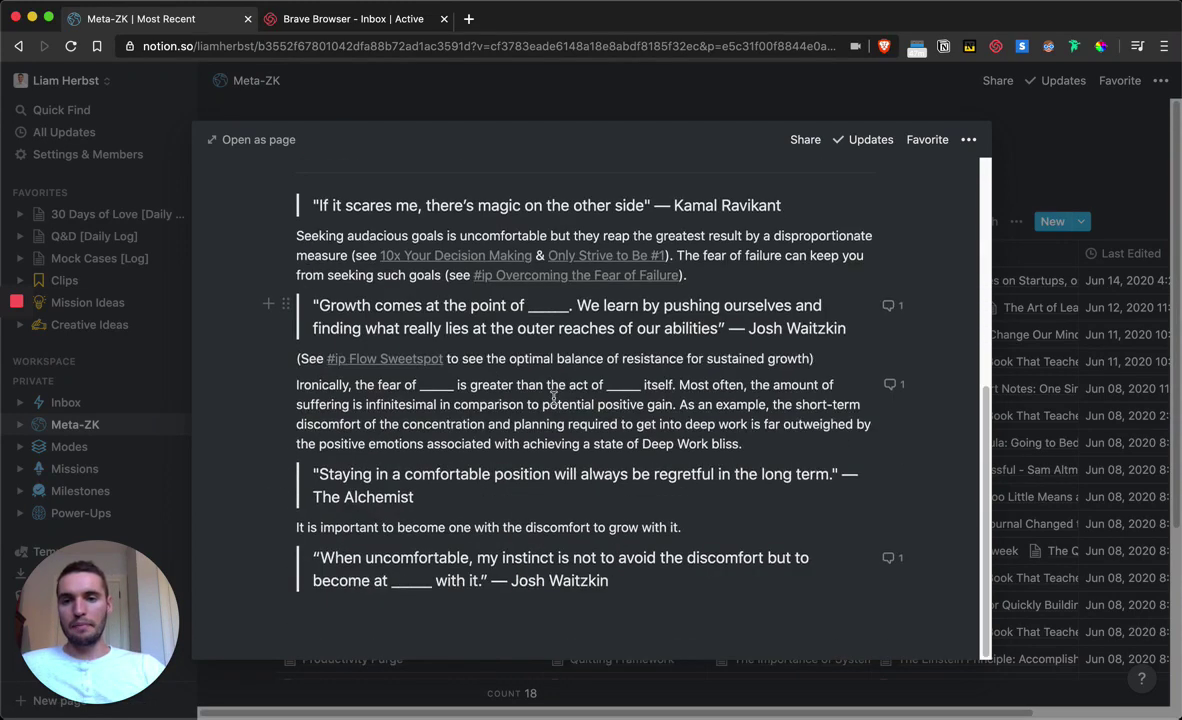
scroll(553, 398, "up", 4)
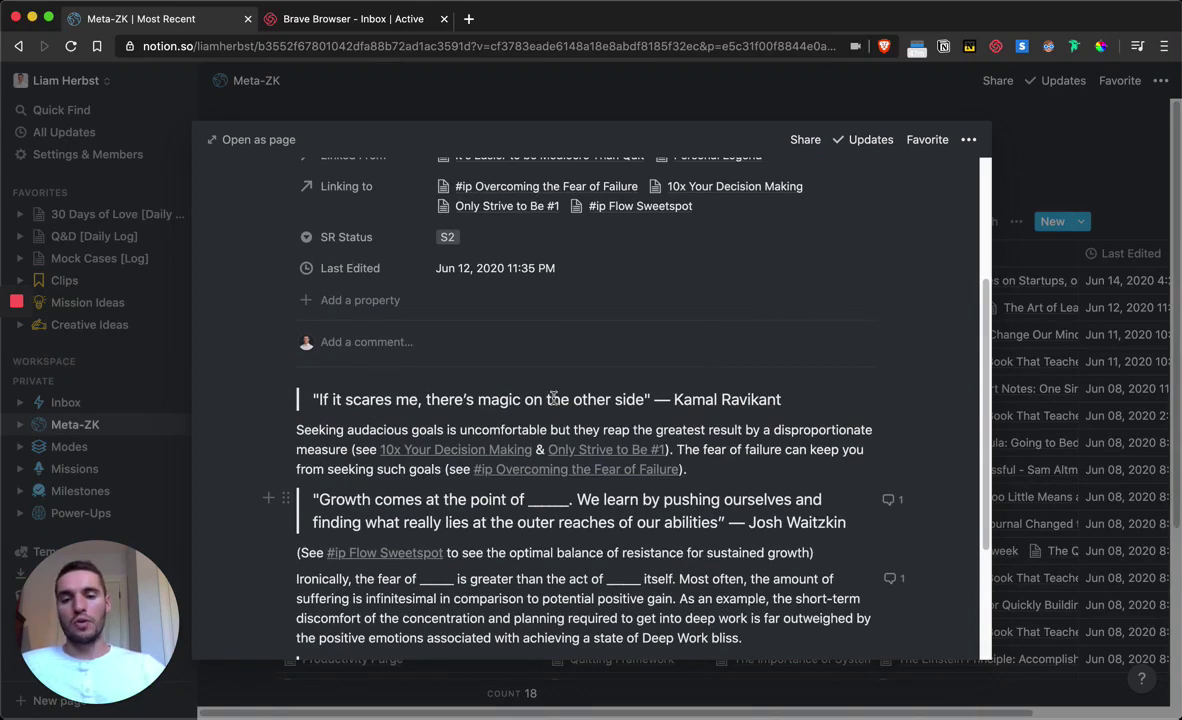
scroll(553, 398, "down", 4)
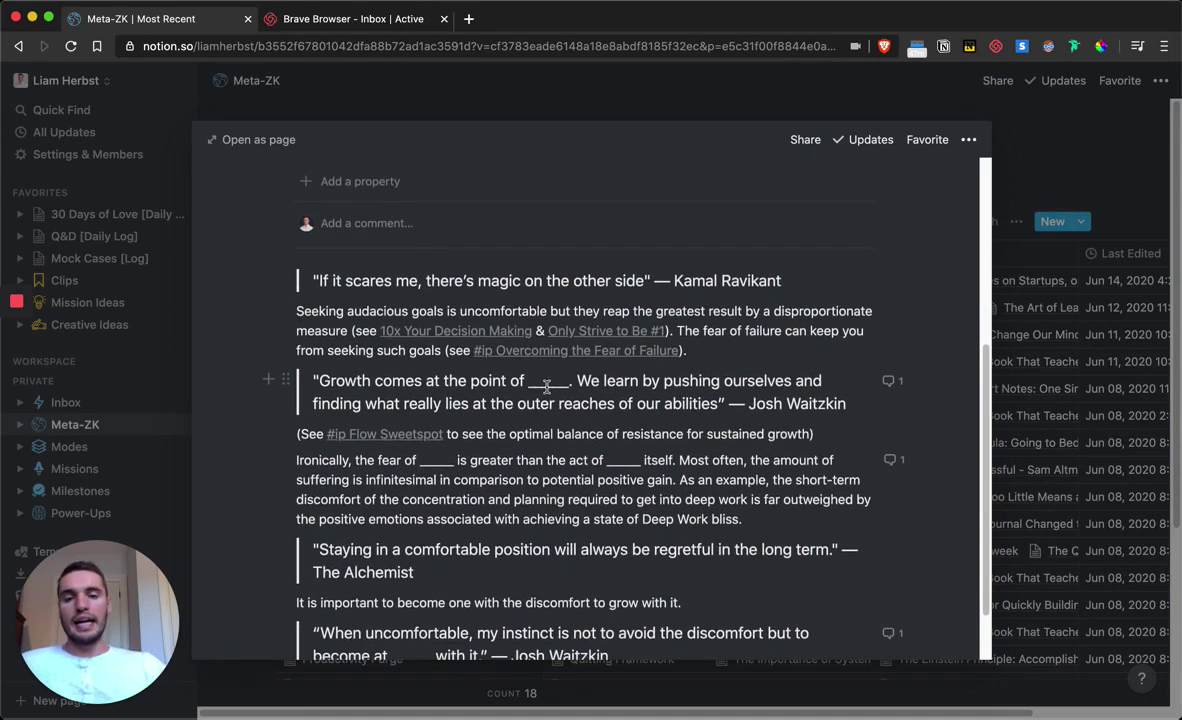
scroll(503, 345, "up", 4)
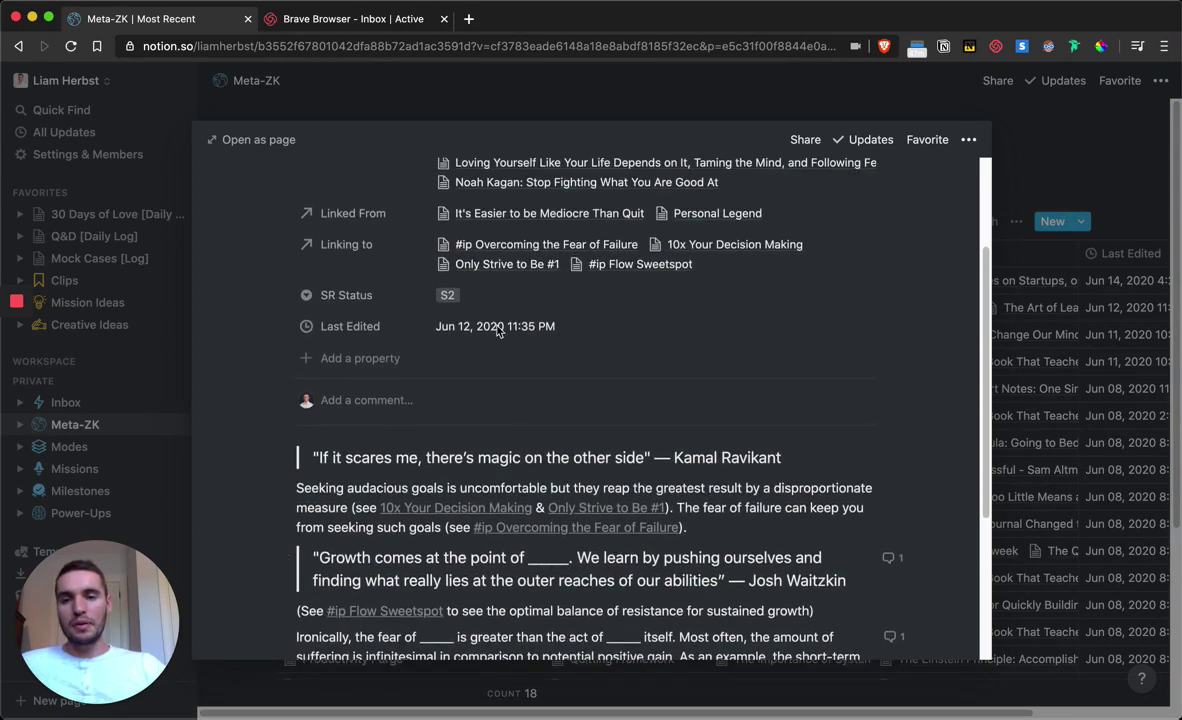
scroll(497, 331, "down", 2)
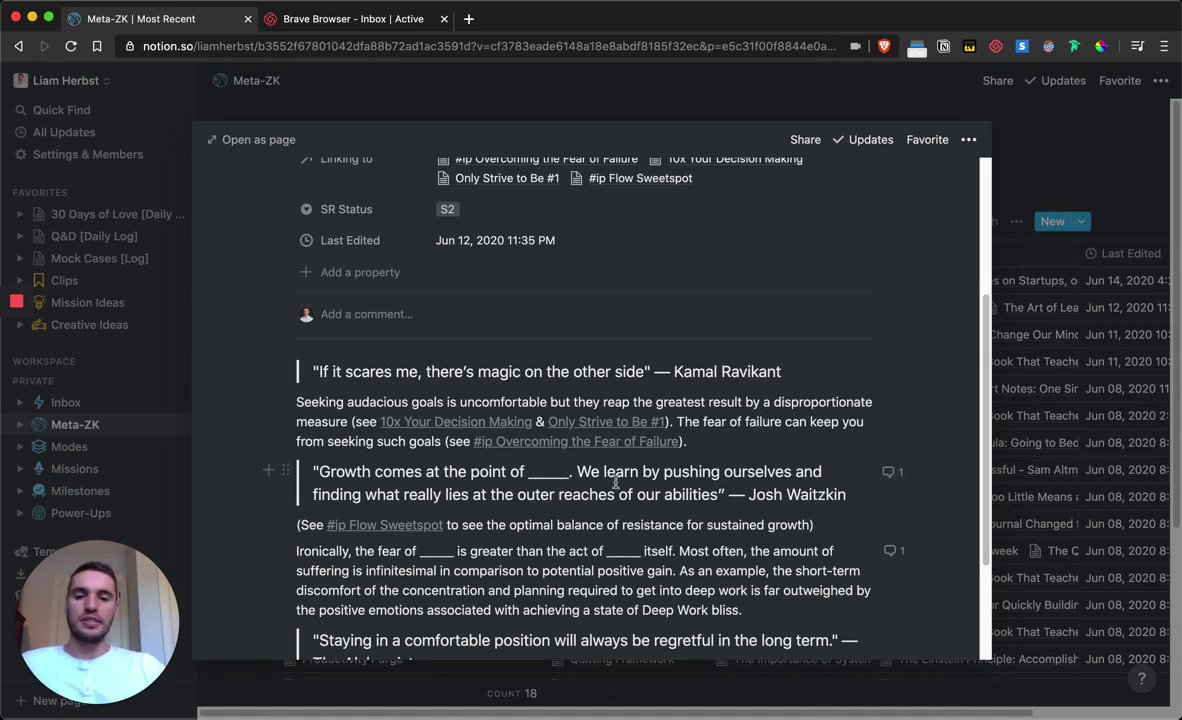
View the comment on the Growth comes quote, then dismiss it
left_click(889, 473)
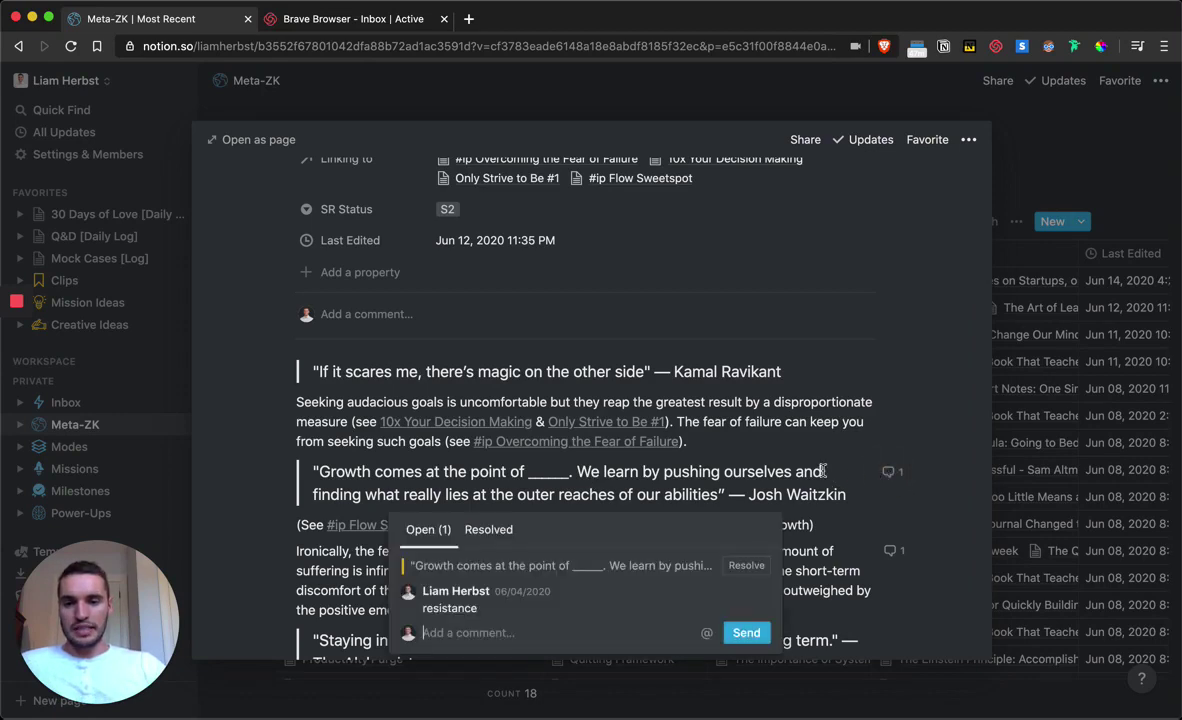
left_click(613, 477)
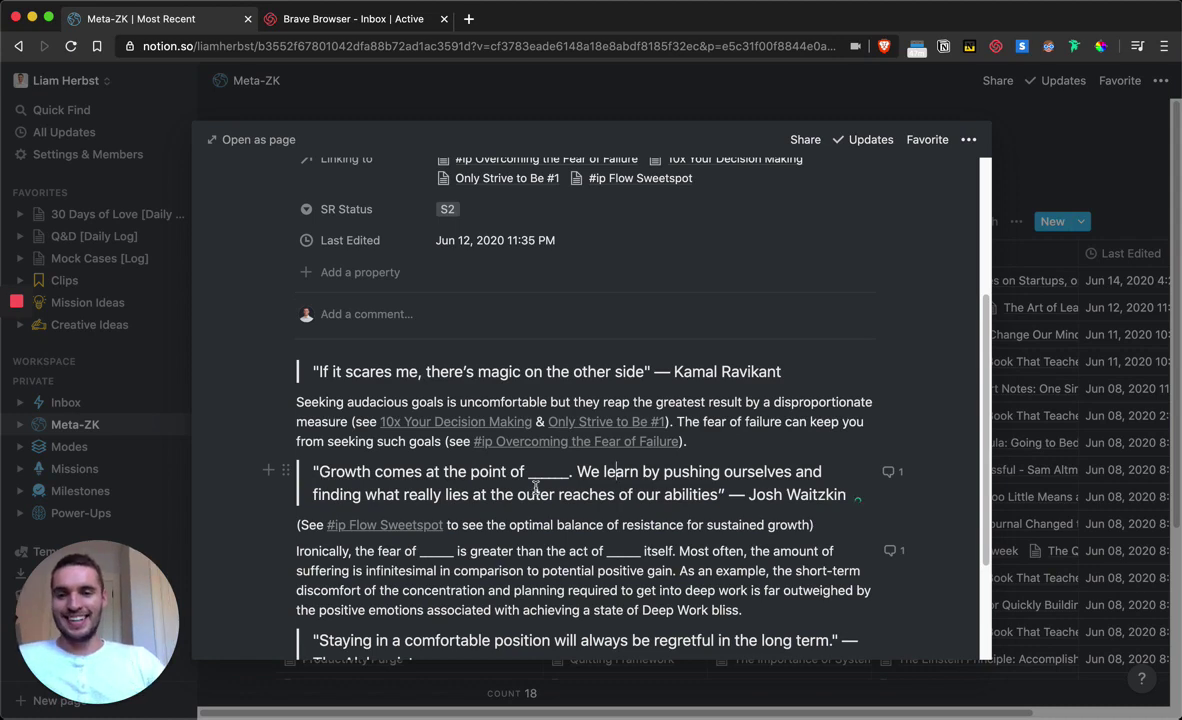
scroll(535, 487, "down", 3)
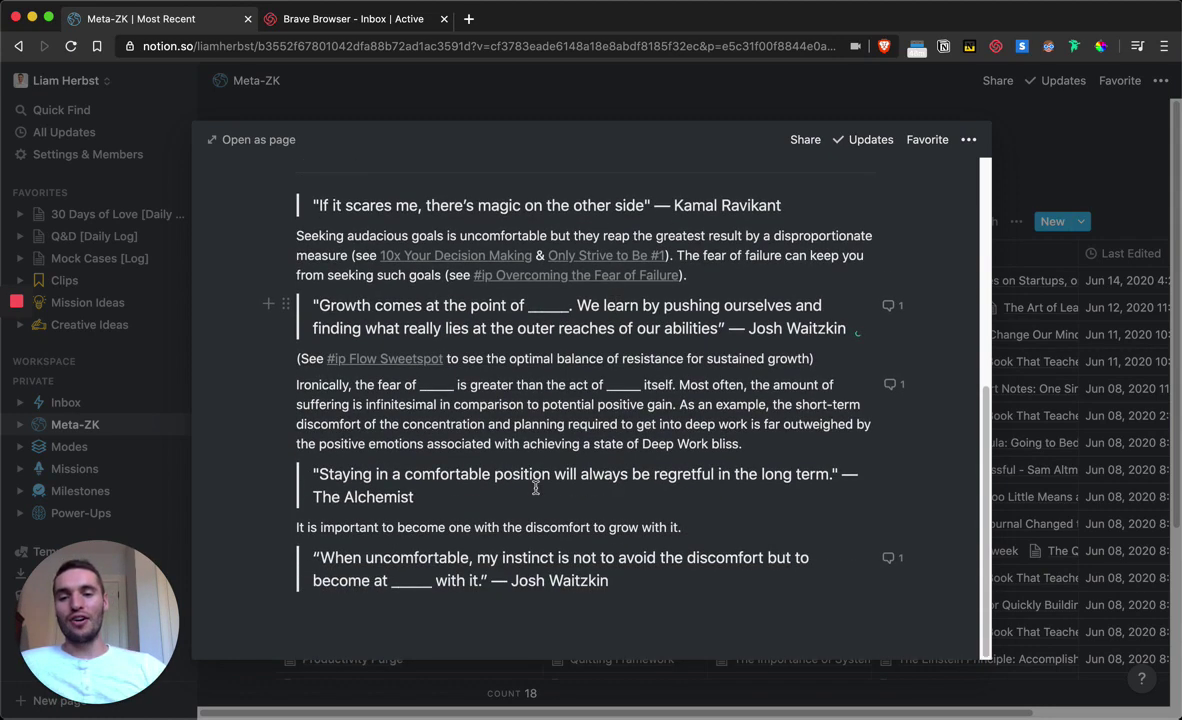
scroll(587, 438, "up", 5)
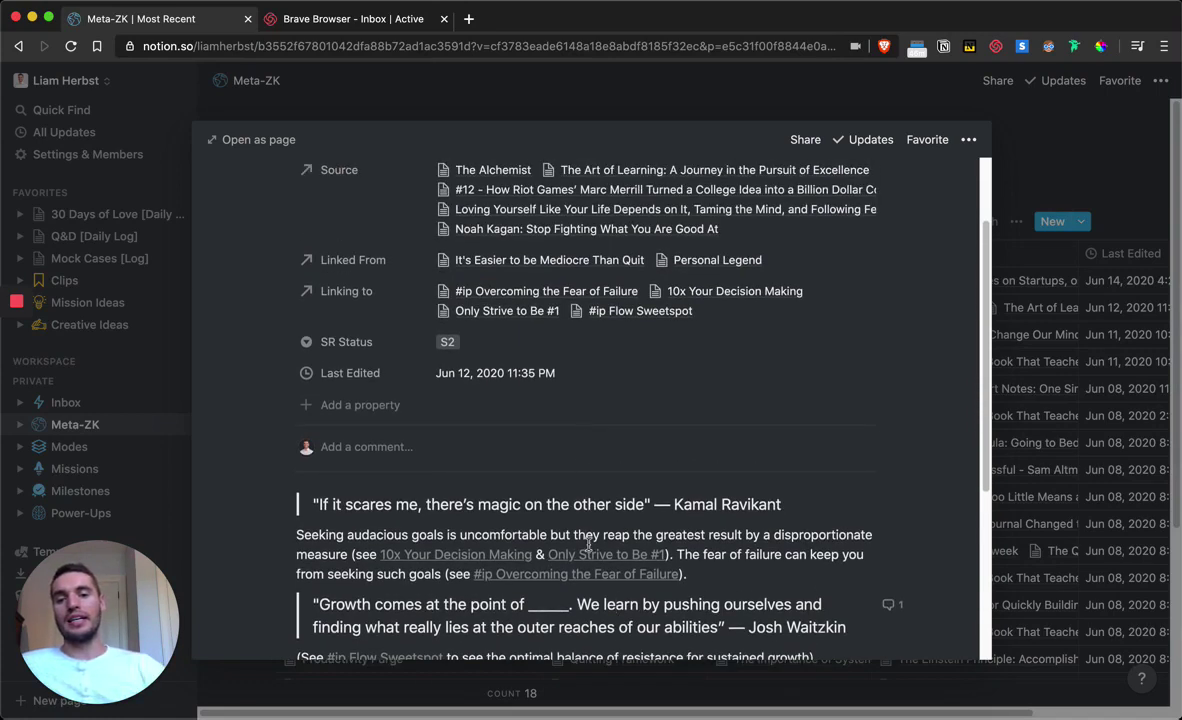
scroll(585, 575, "down", 1)
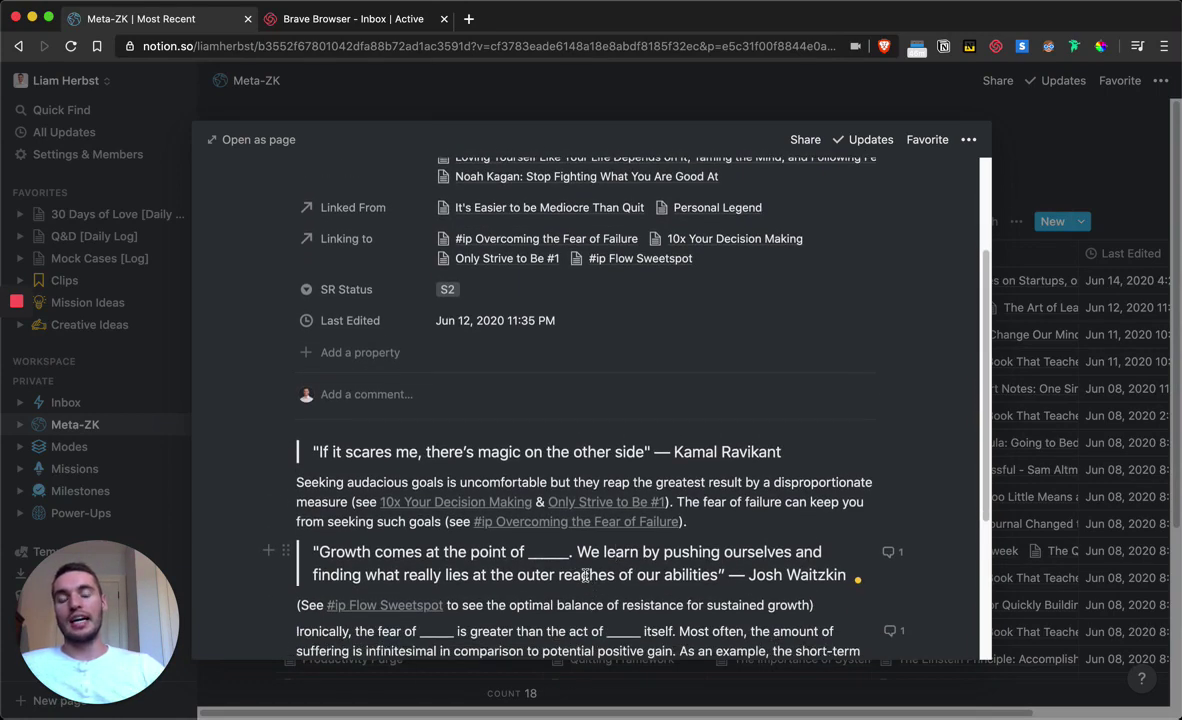
Check the SR Status options, keeping S2, and close the Seek Discomfort preview
left_click(450, 289)
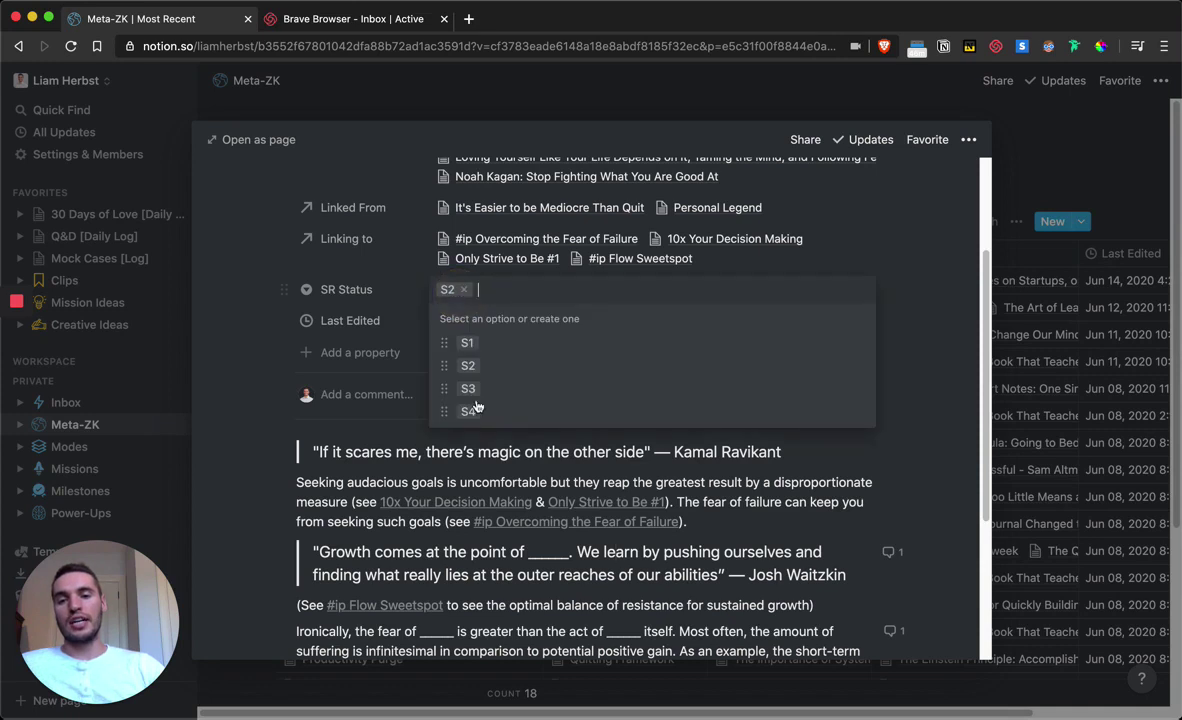
left_click(230, 318)
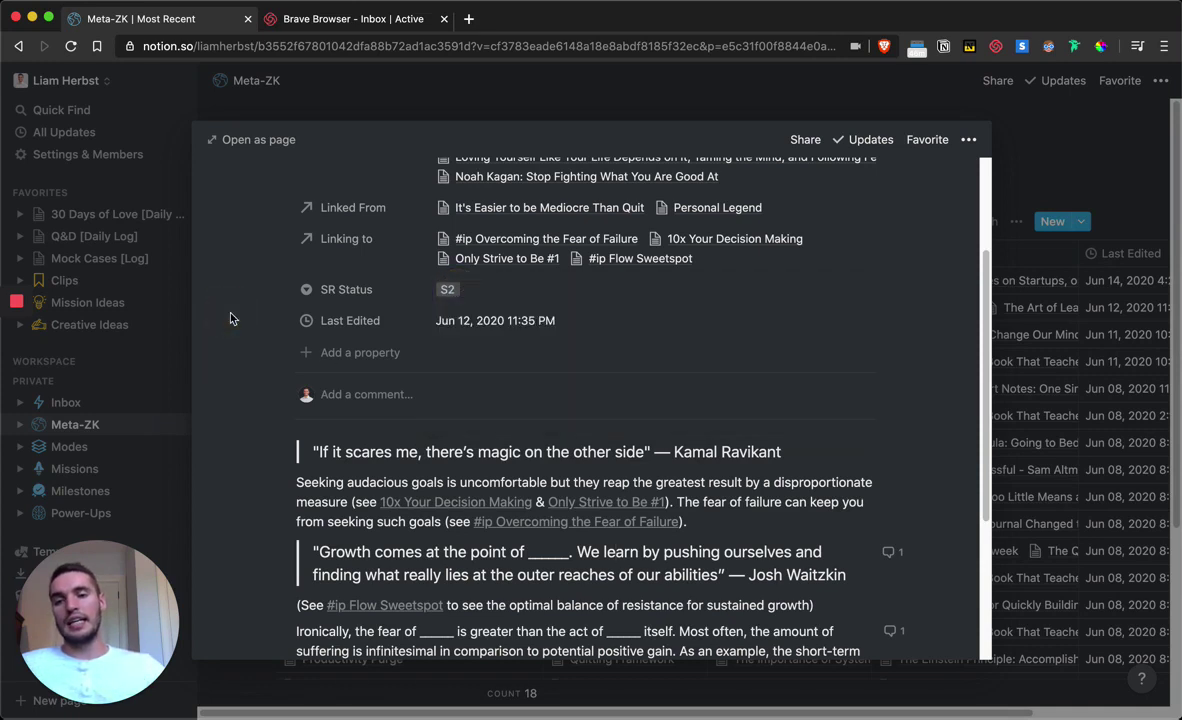
left_click(129, 340)
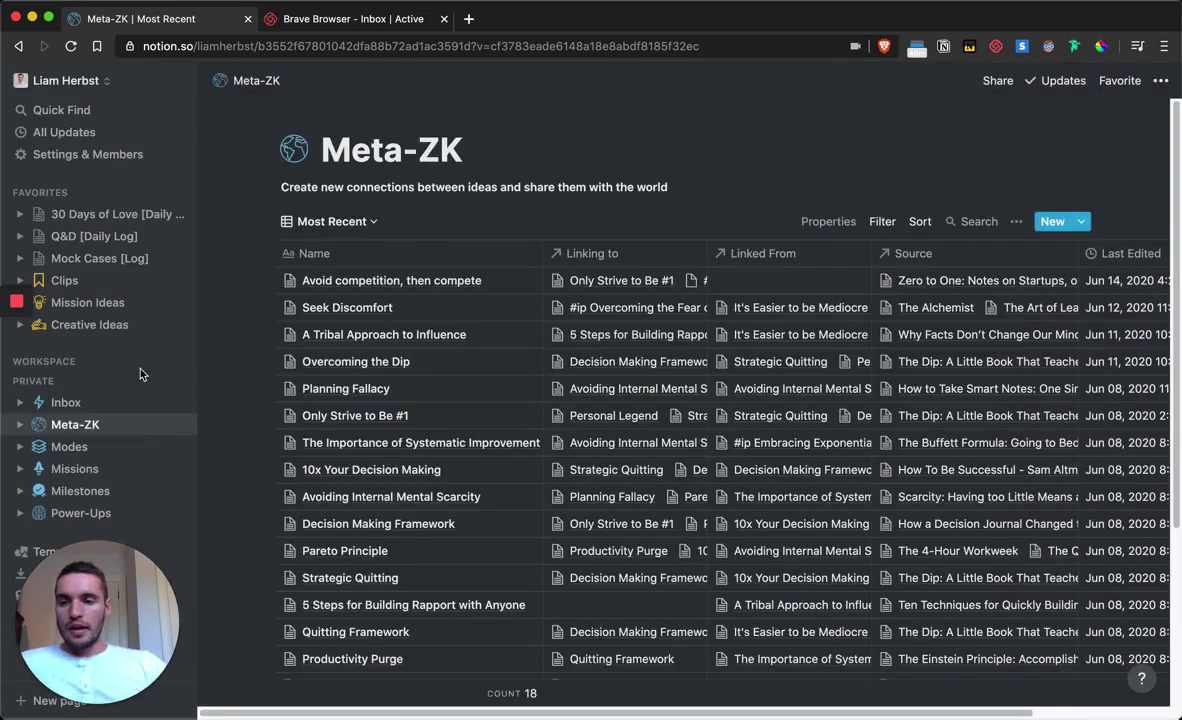
View the Modes page's four life modes, then go to the Missions gallery
left_click(97, 455)
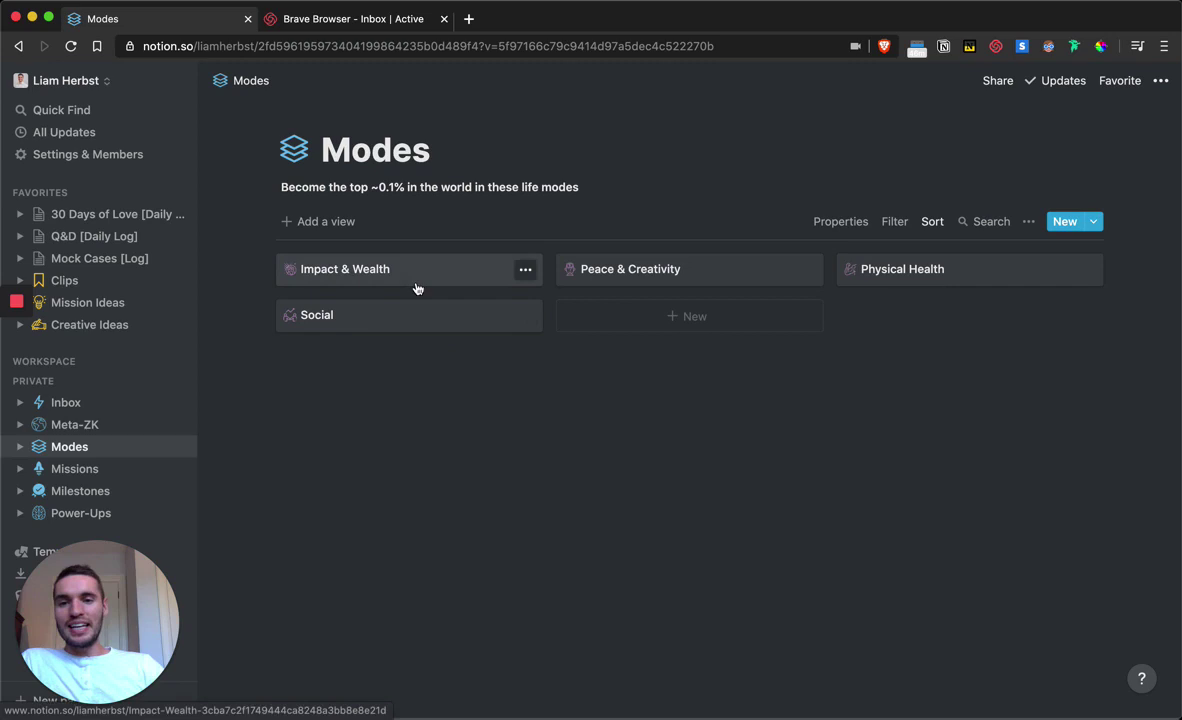
left_click(94, 472)
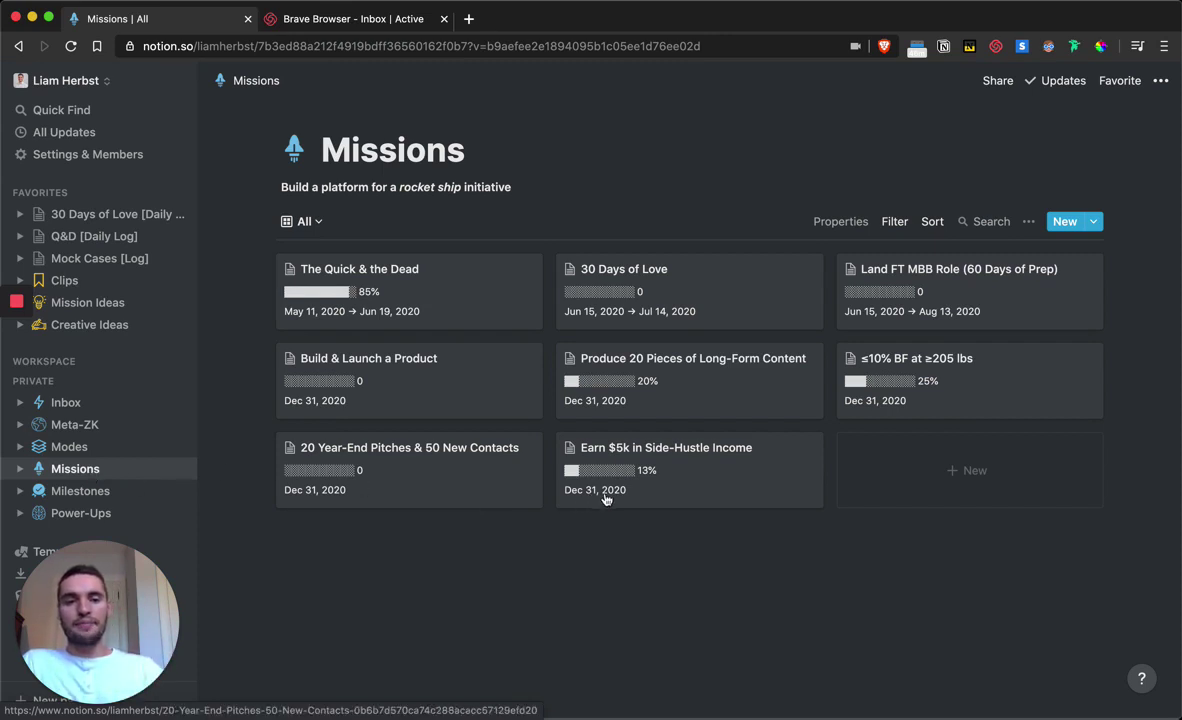
Open The Quick & the Dead mission and review its mode, milestones, 17-of-20 progress and due dates
left_click(466, 318)
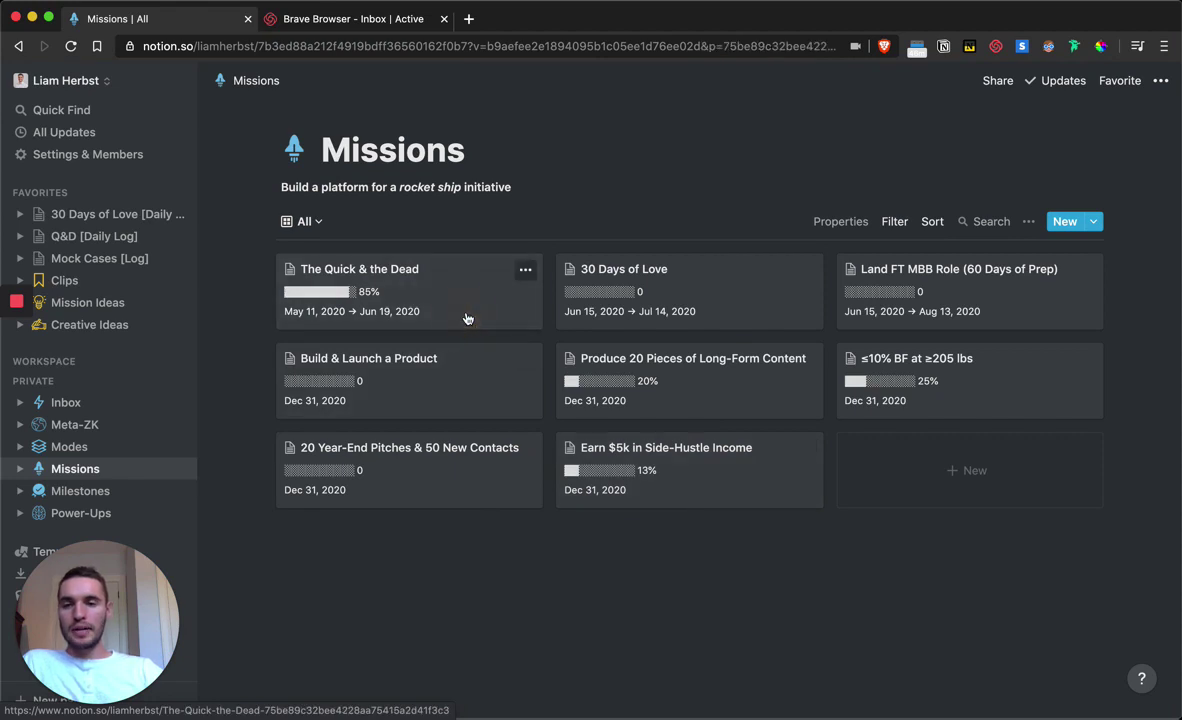
scroll(739, 370, "down", 1)
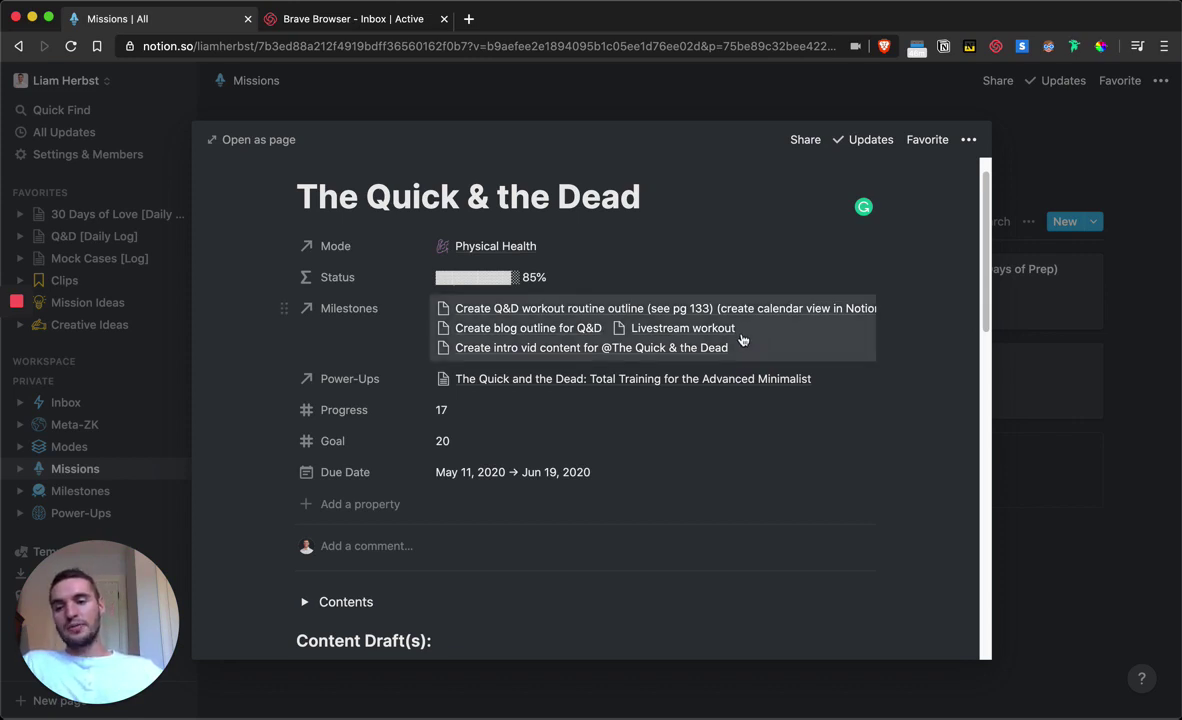
scroll(742, 340, "down", 1)
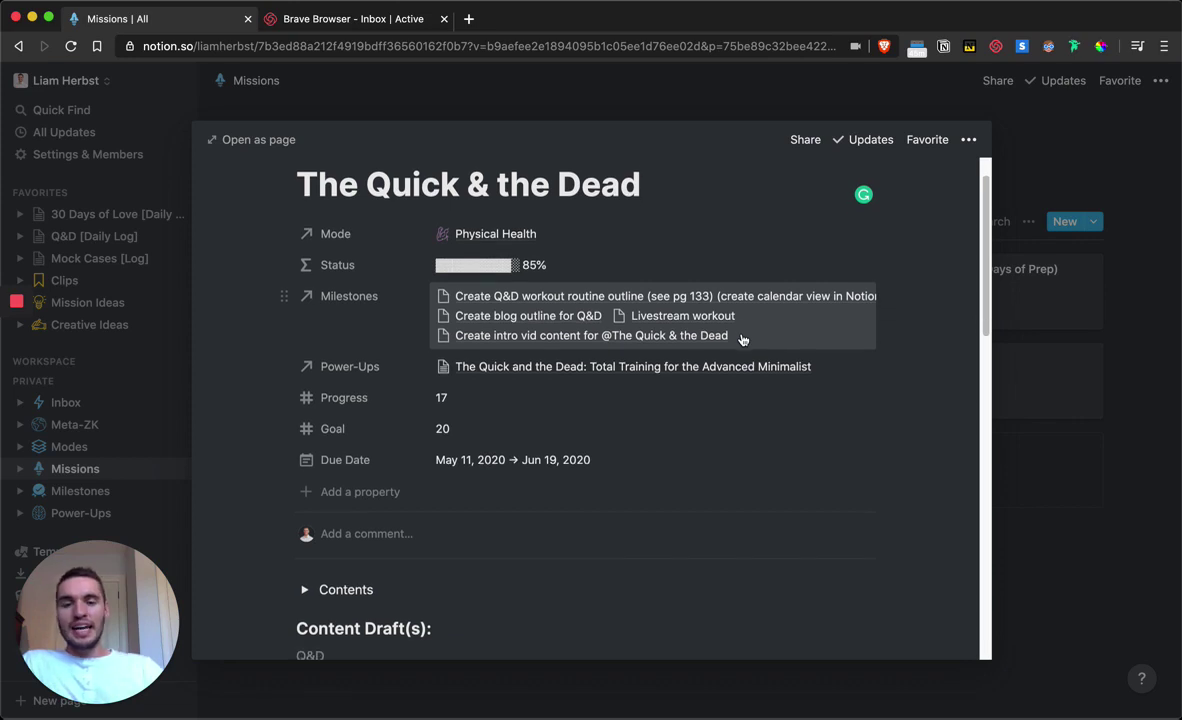
scroll(633, 319, "down", 1)
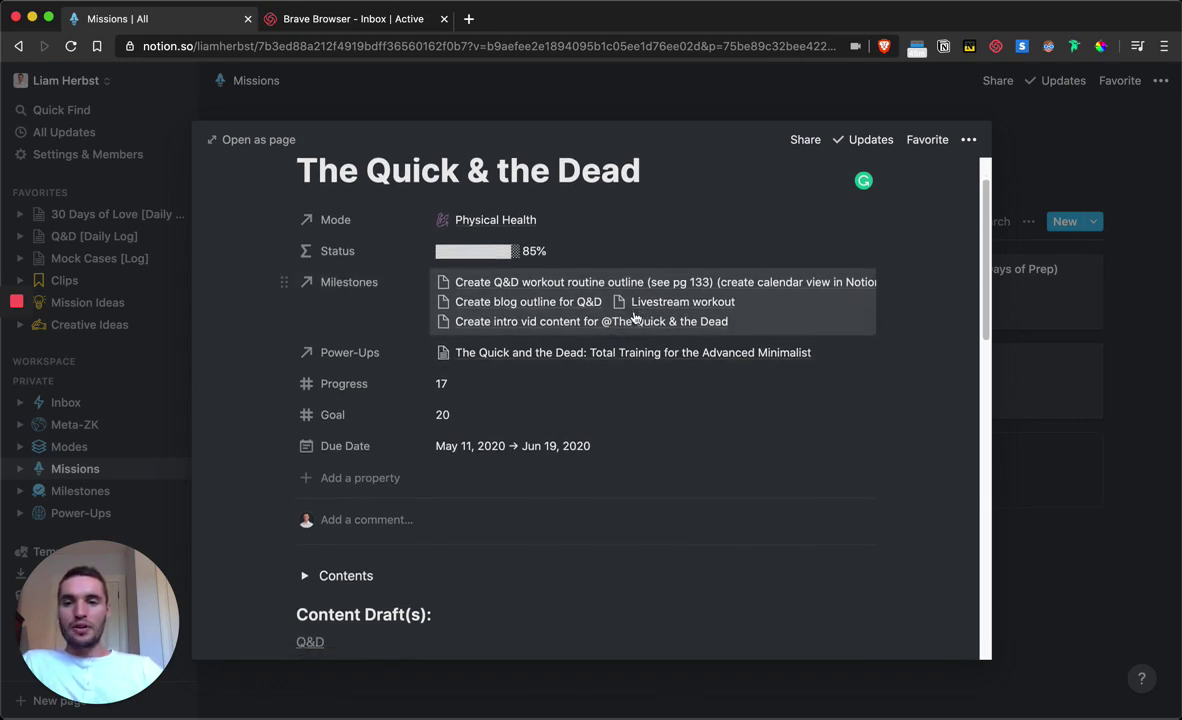
scroll(633, 319, "up", 1)
scroll(483, 267, "up", 1)
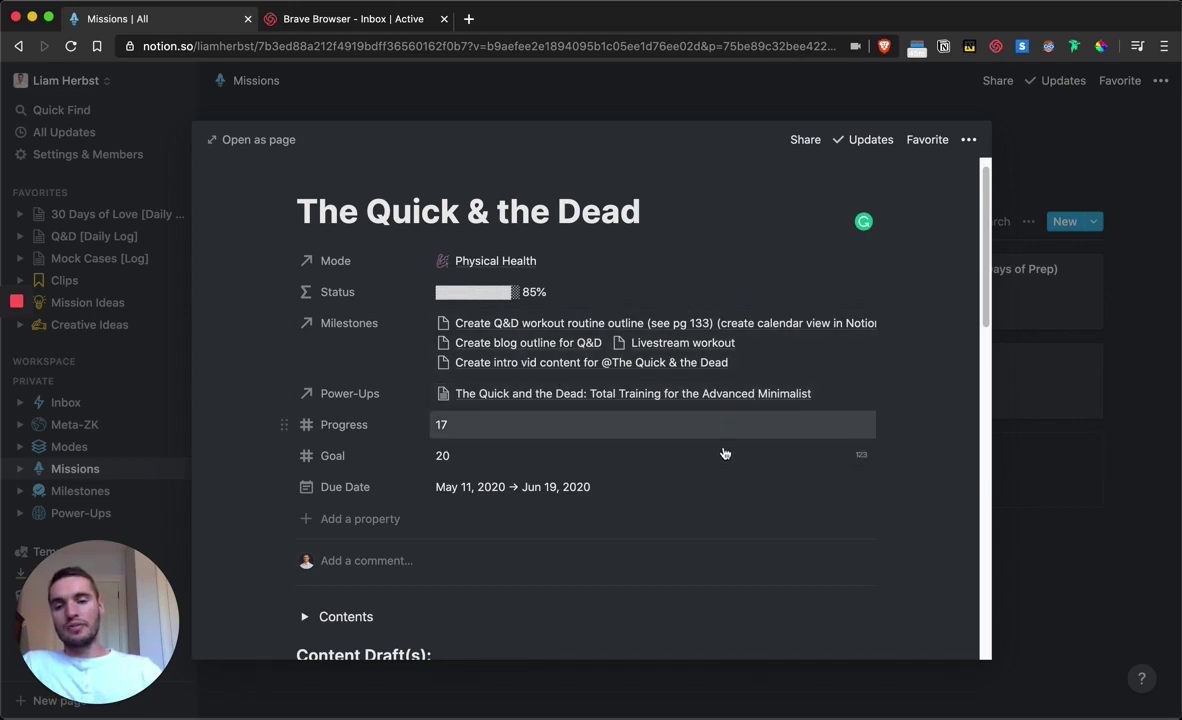
Scroll The Quick & the Dead to its Workout Schedule and Notes, then close the preview
scroll(724, 450, "down", 1)
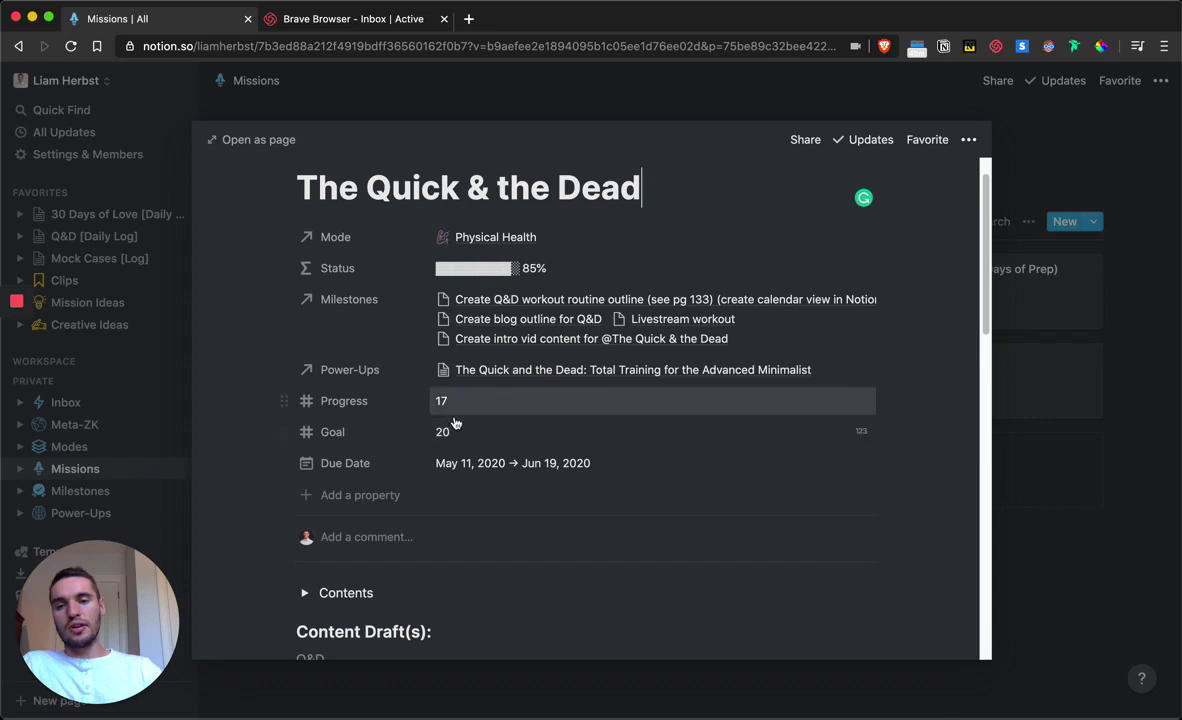
scroll(848, 428, "down", 5)
scroll(501, 435, "down", 7)
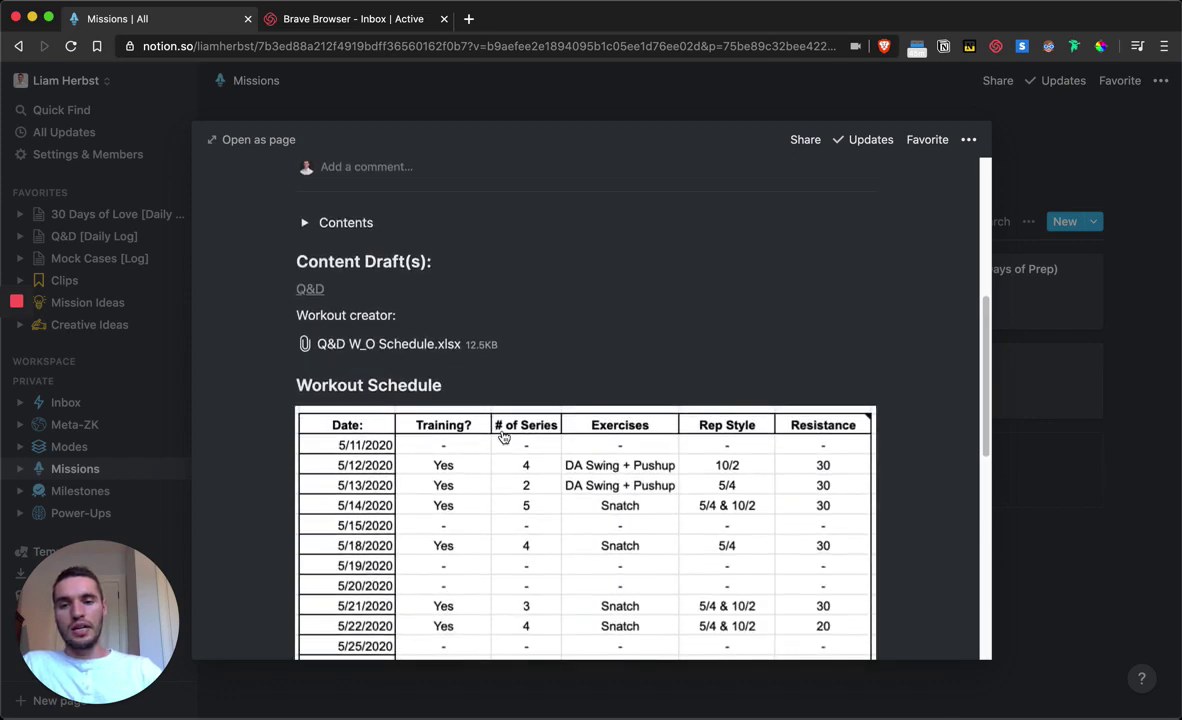
scroll(455, 350, "down", 1)
scroll(455, 318, "down", 1)
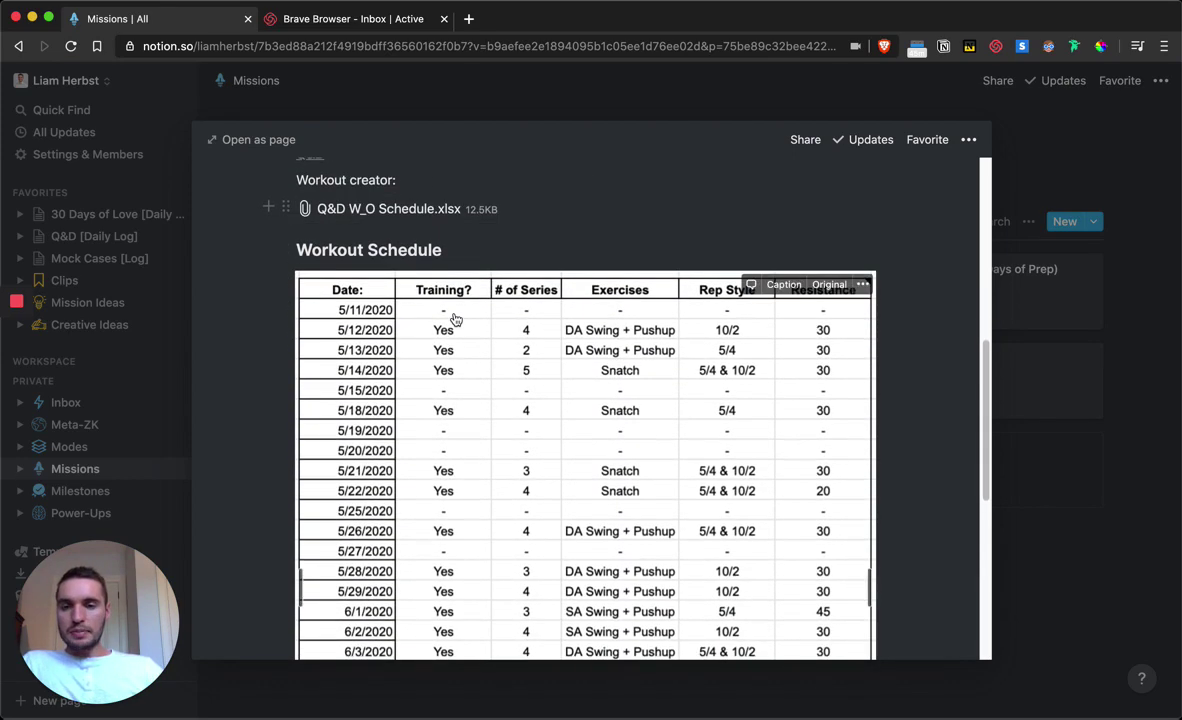
scroll(455, 318, "down", 12)
scroll(455, 318, "up", 7)
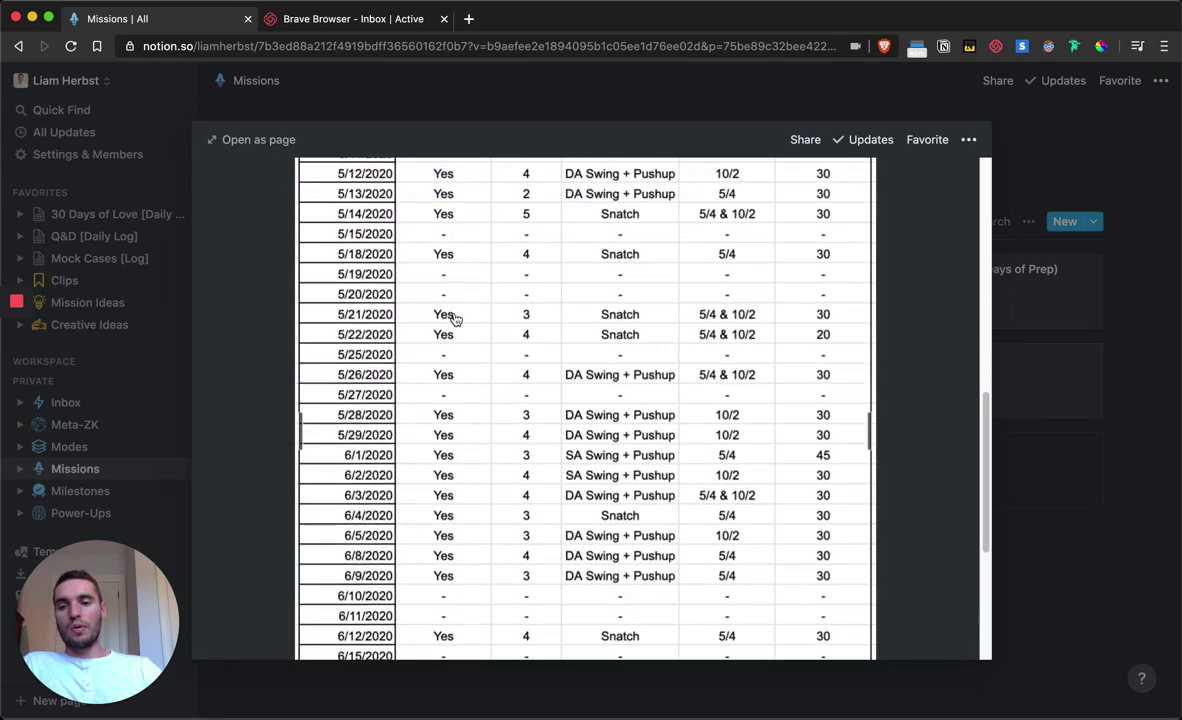
scroll(455, 318, "up", 13)
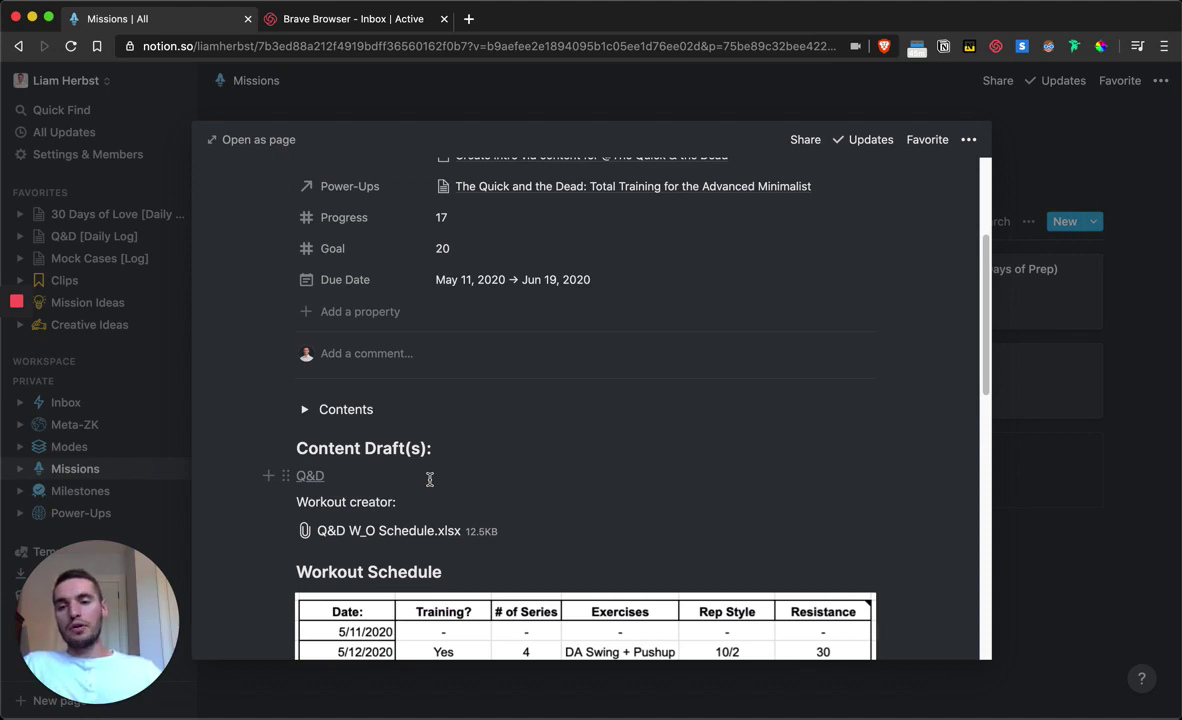
scroll(430, 479, "down", 15)
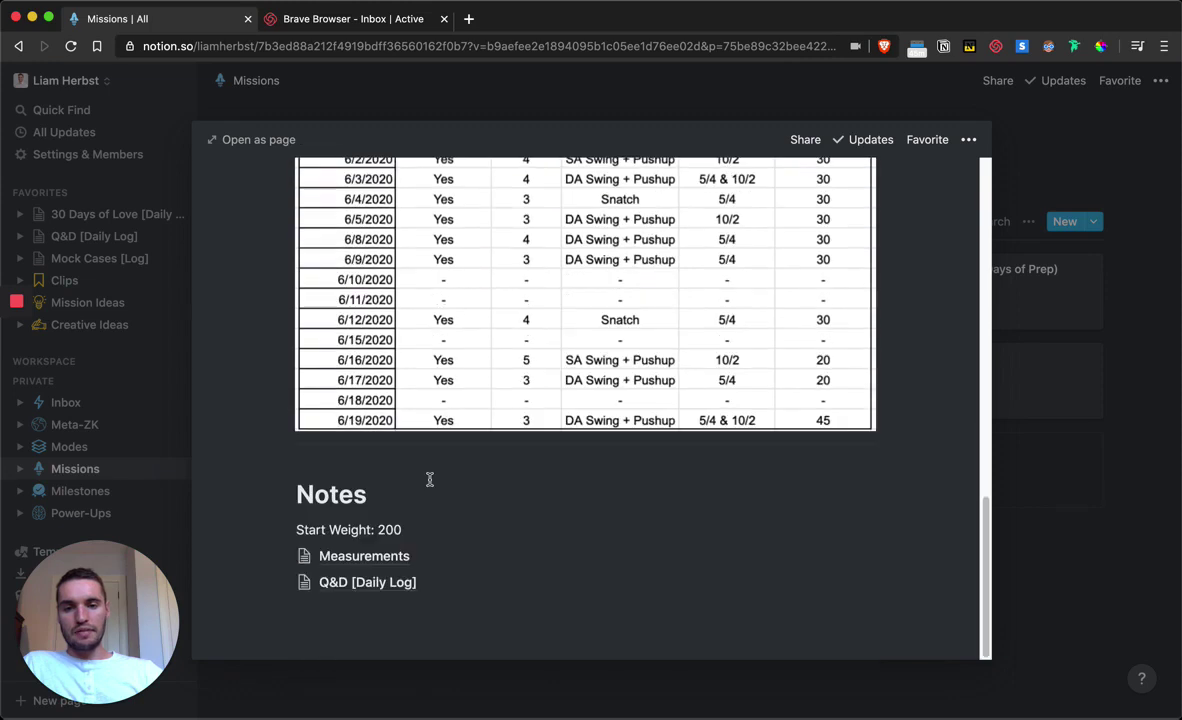
left_click(314, 104)
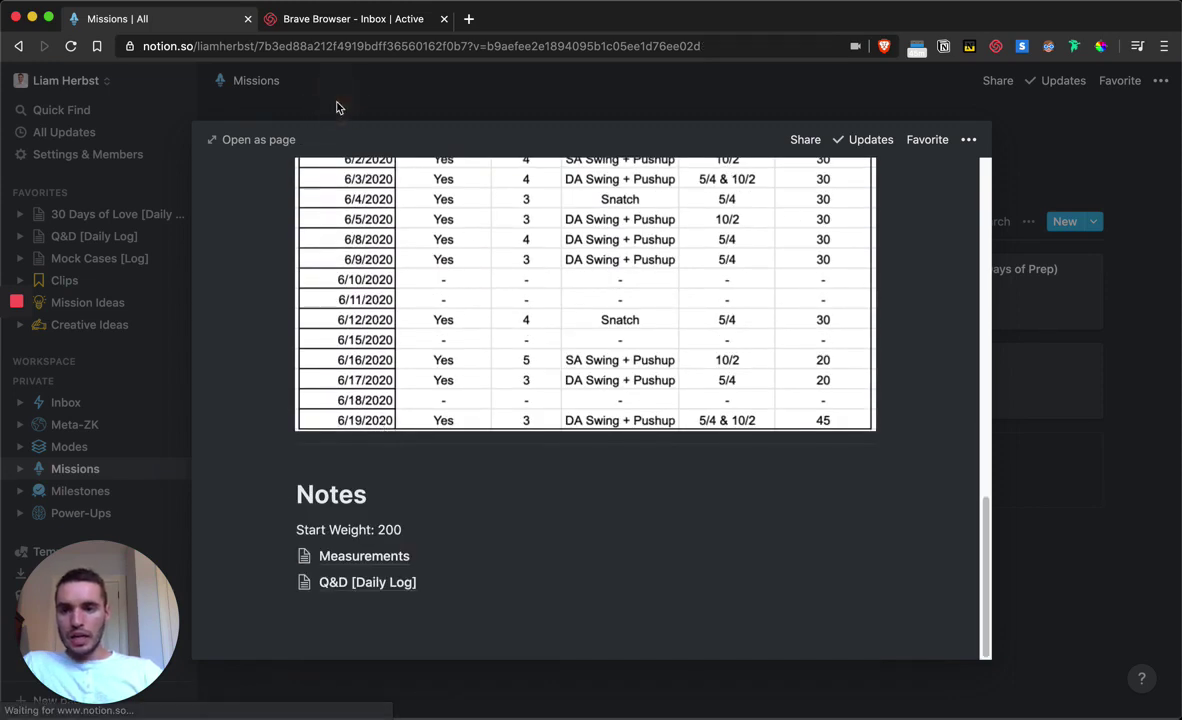
Open Milestones, check its views list without switching, and scroll the task table sideways
left_click(82, 491)
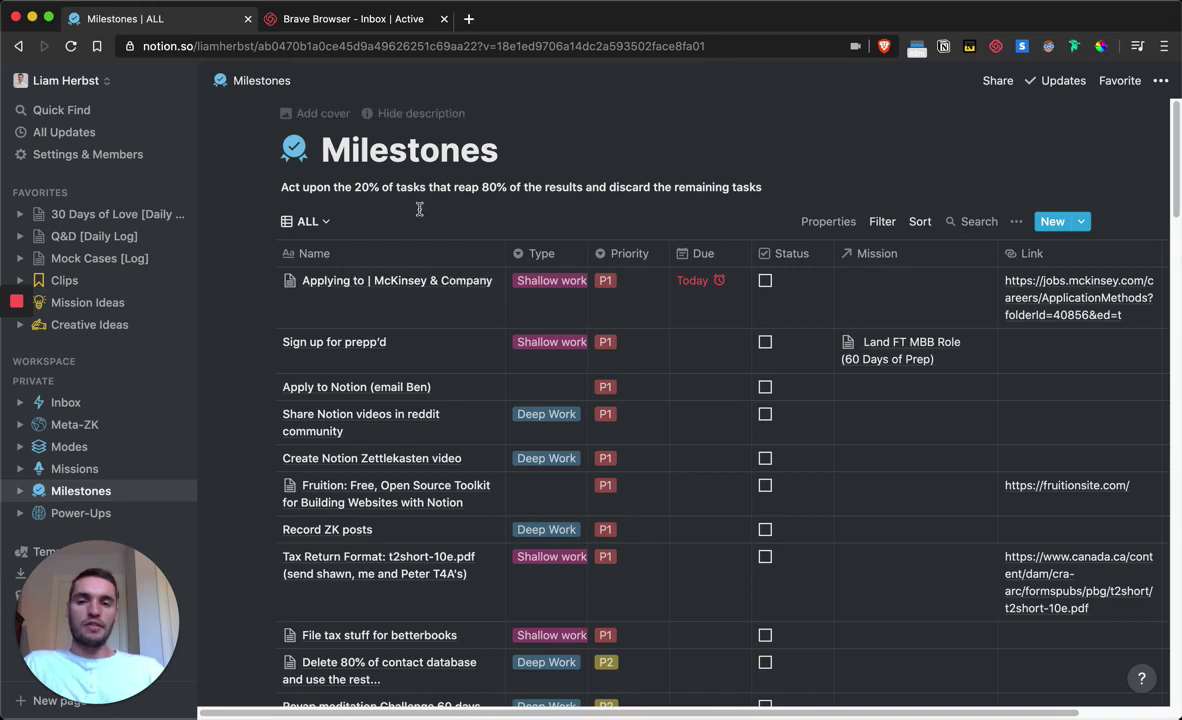
left_click(305, 221)
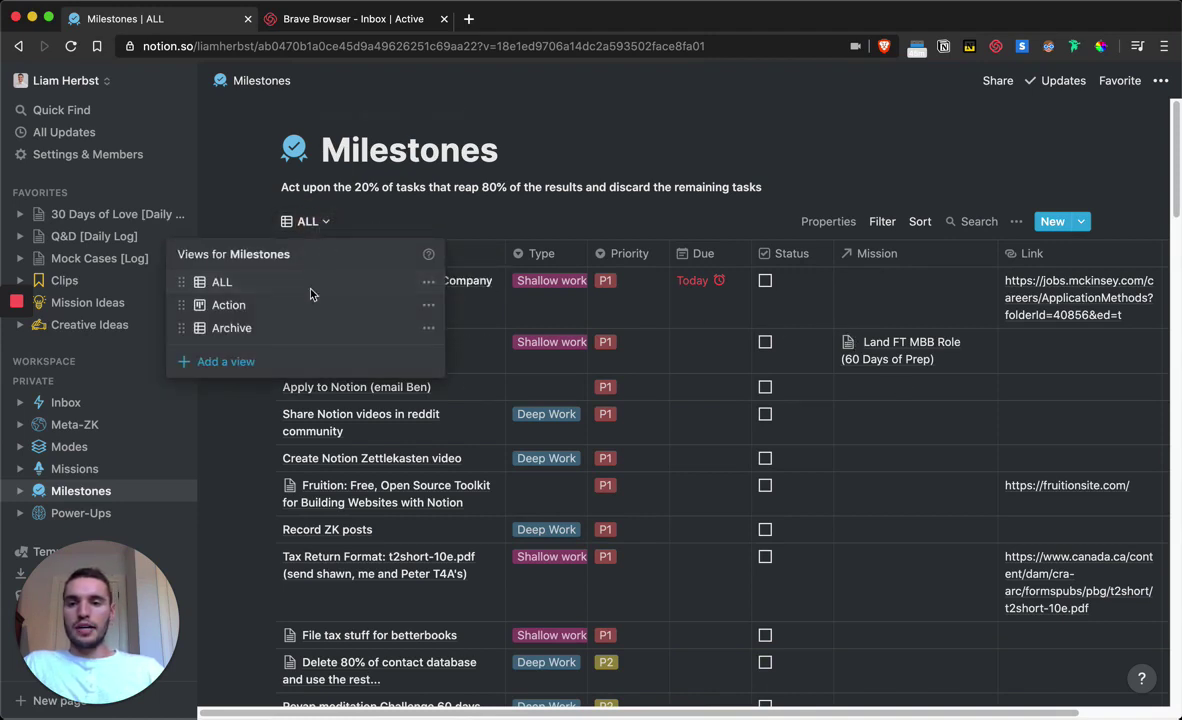
left_click(309, 220)
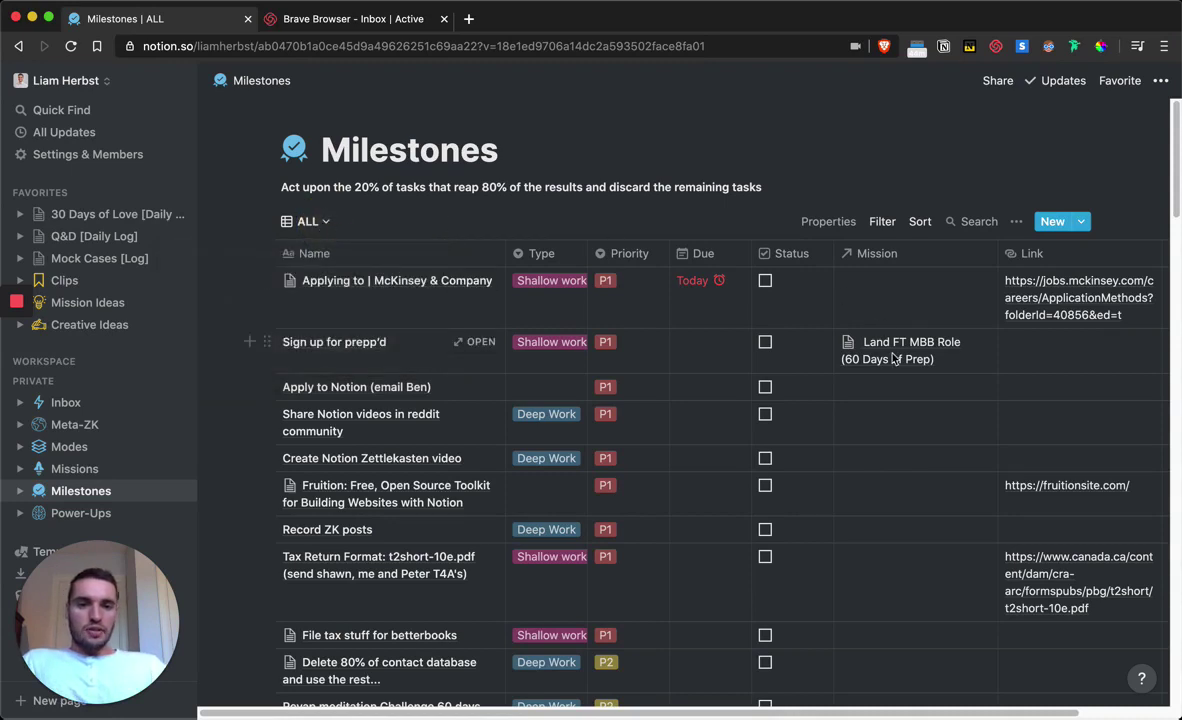
scroll(1010, 347, "right", 3)
scroll(1010, 347, "left", 3)
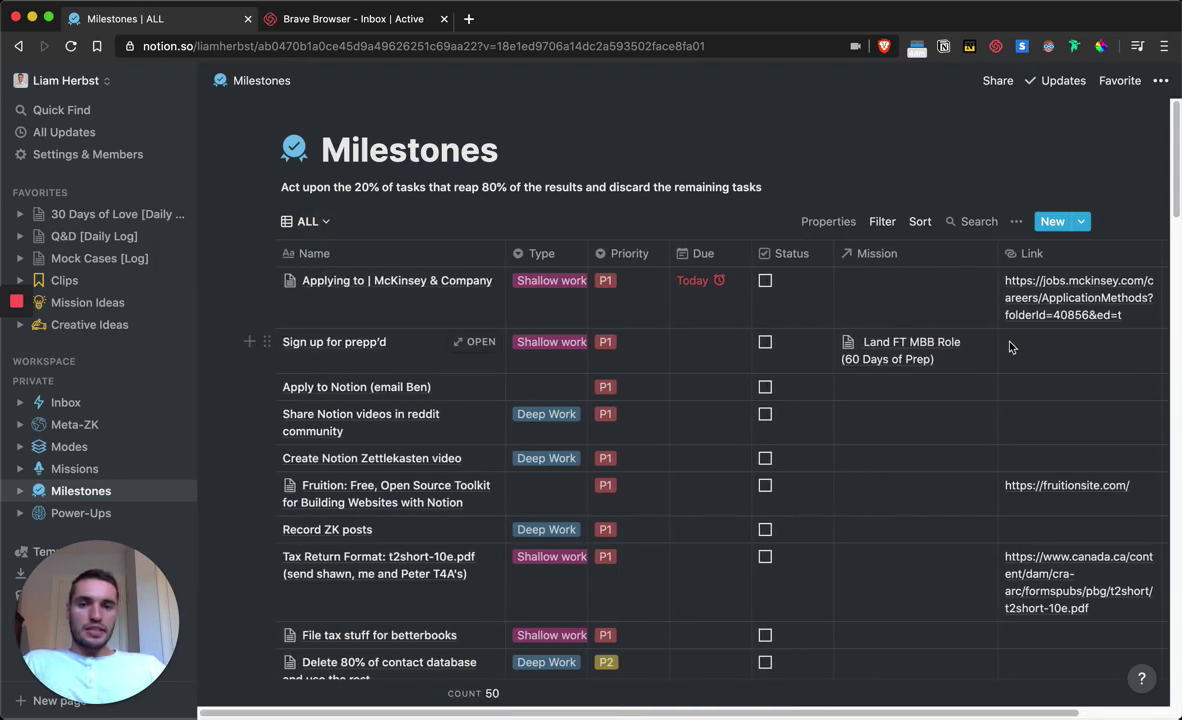
Clip the Clips page with the Notion Web Clipper, saving it into Power-Ups
left_click(64, 284)
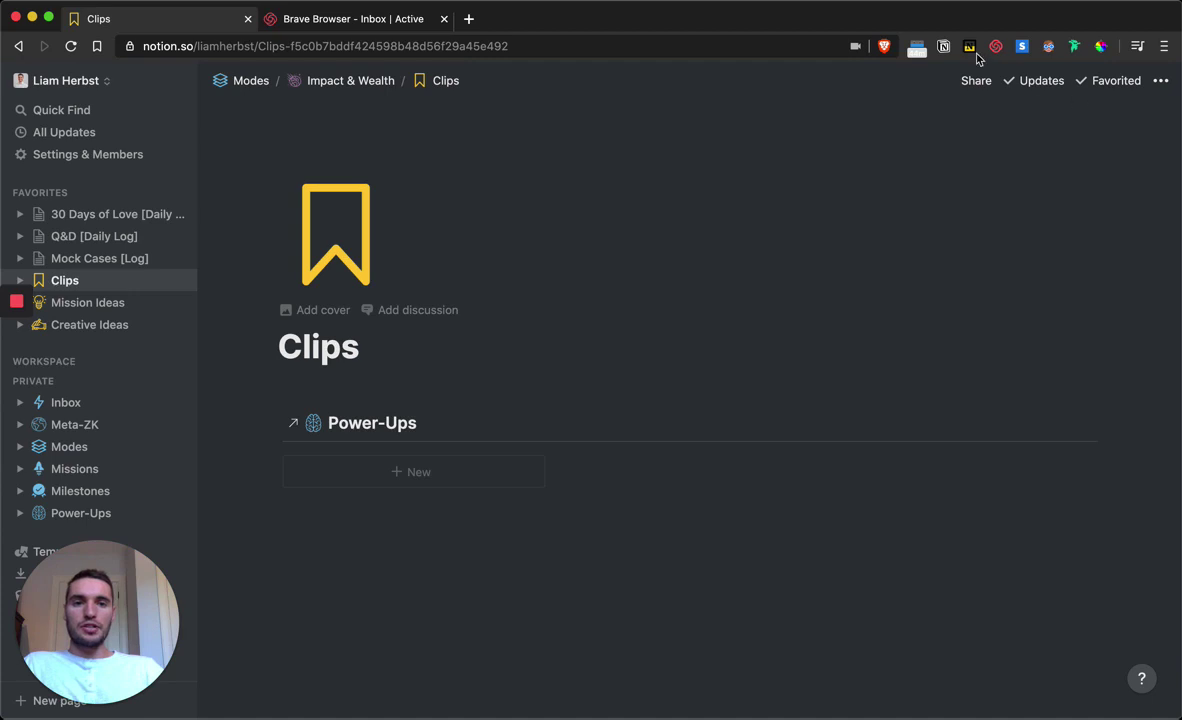
left_click(946, 49)
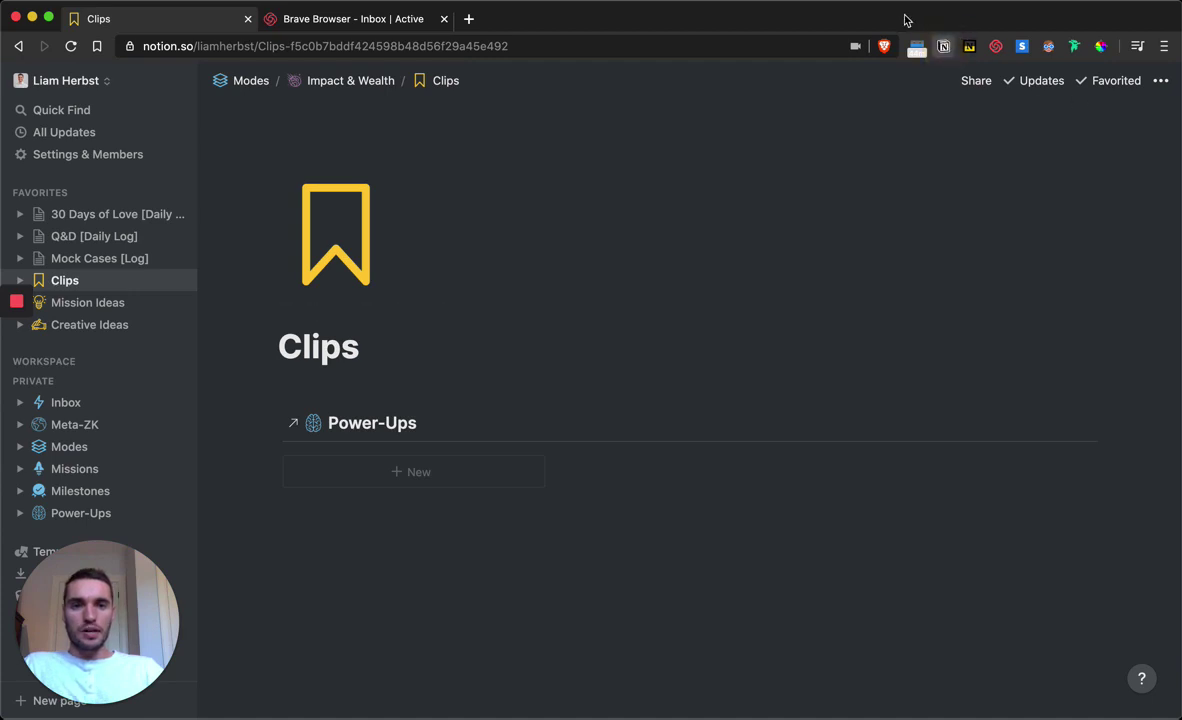
left_click(884, 22)
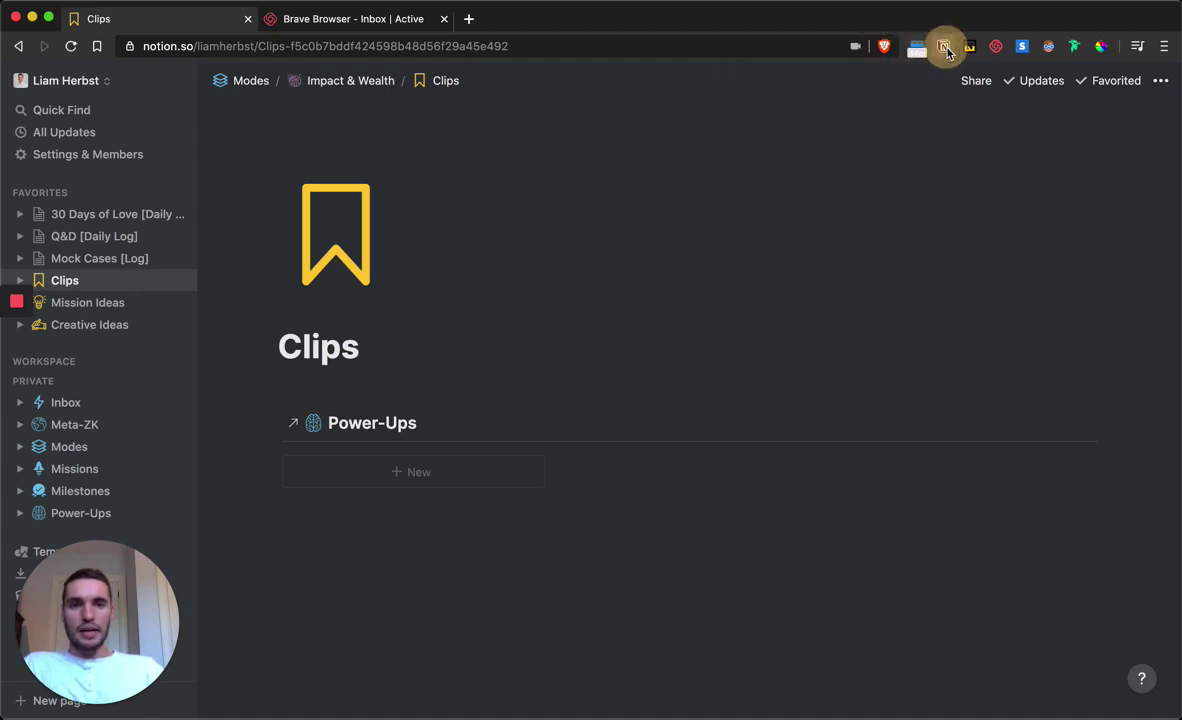
left_click(943, 46)
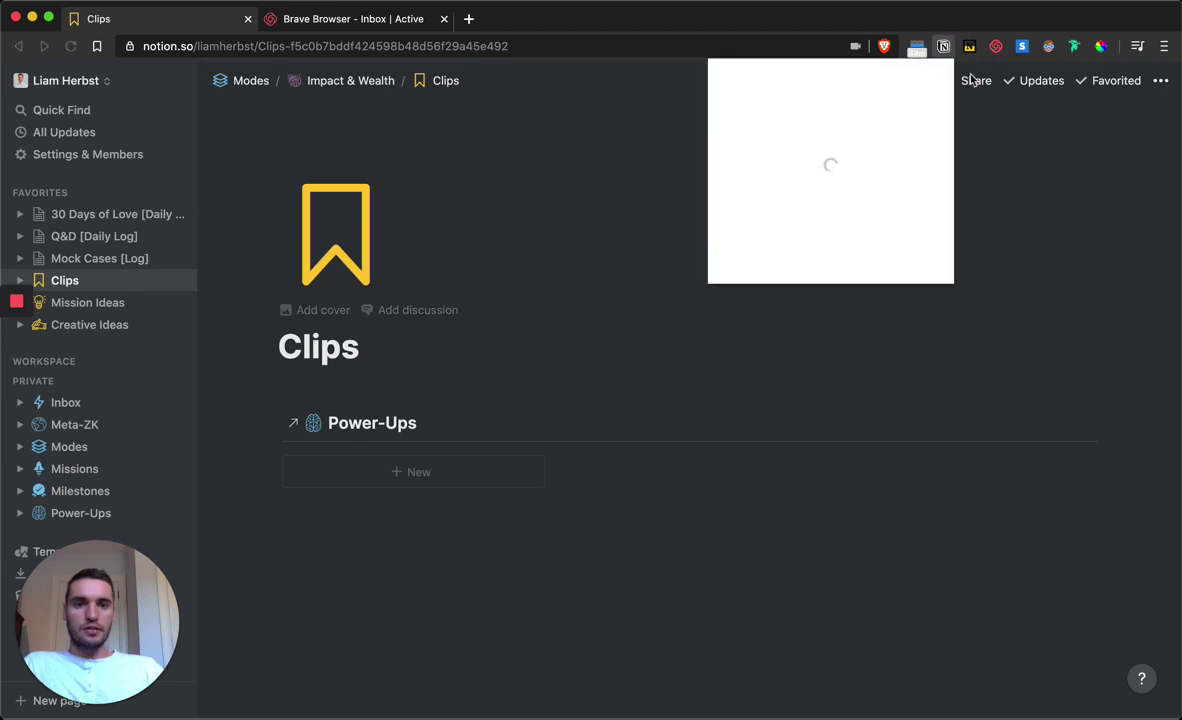
left_click(884, 186)
left_click(812, 200)
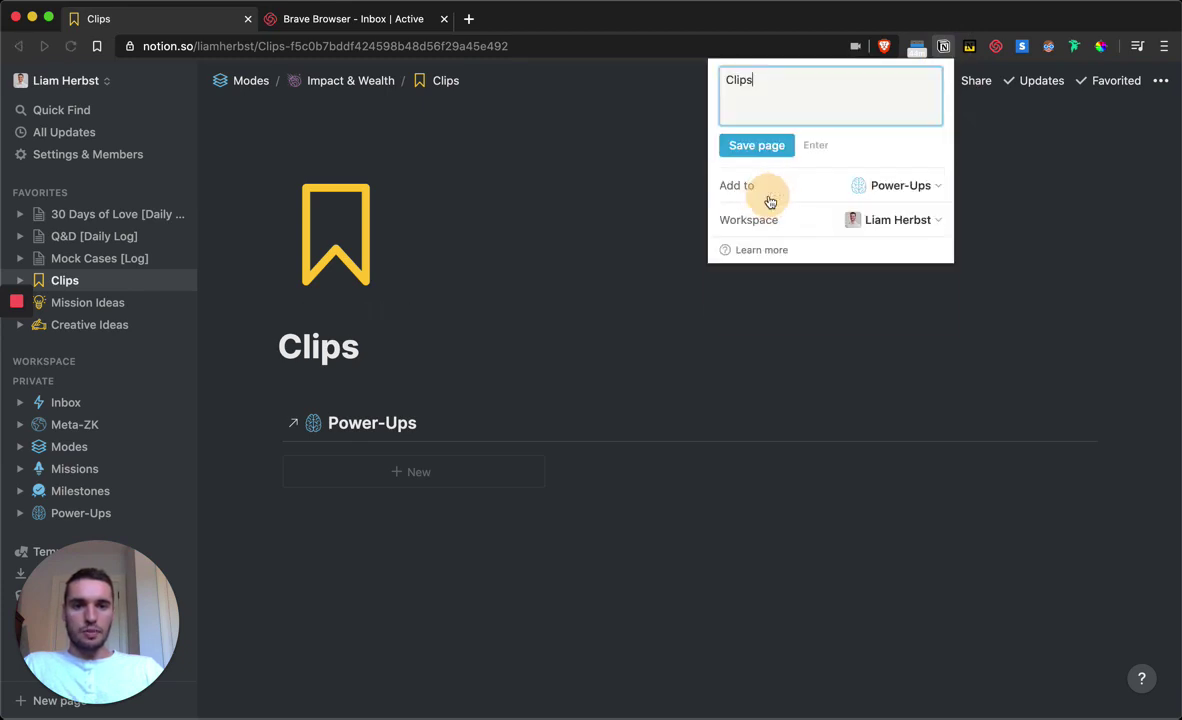
left_click(773, 150)
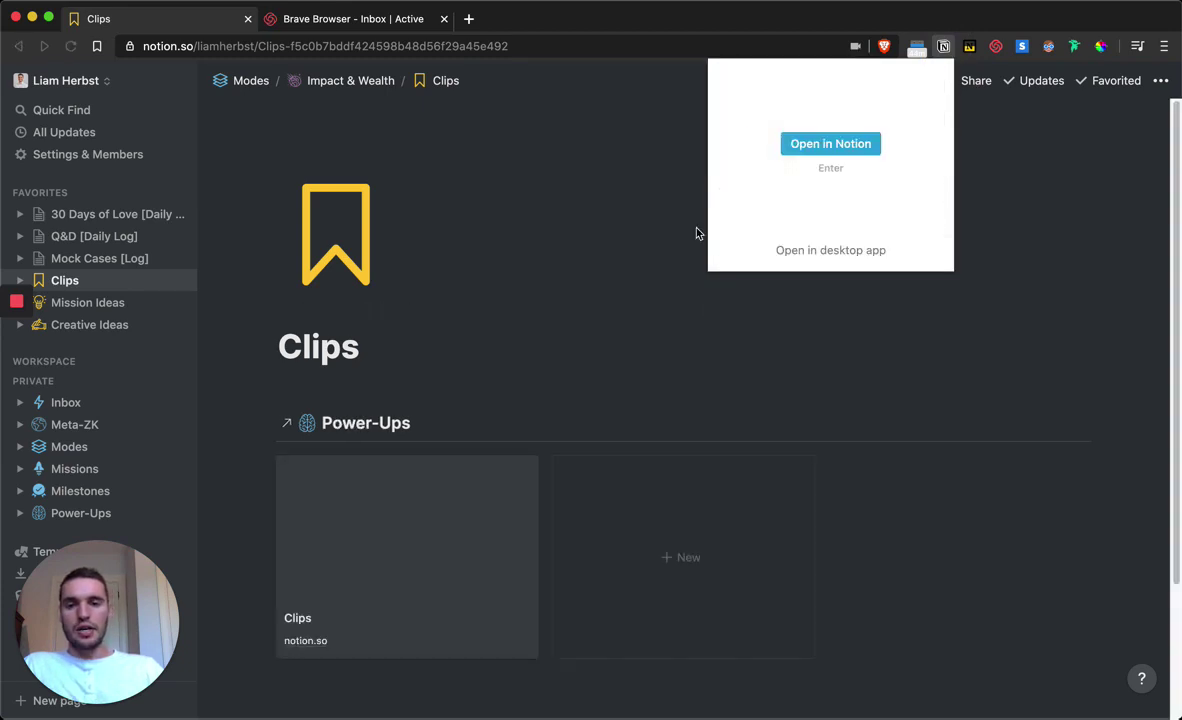
Preview the newly clipped Clips entry, then go to the Power-Ups database
left_click(361, 581)
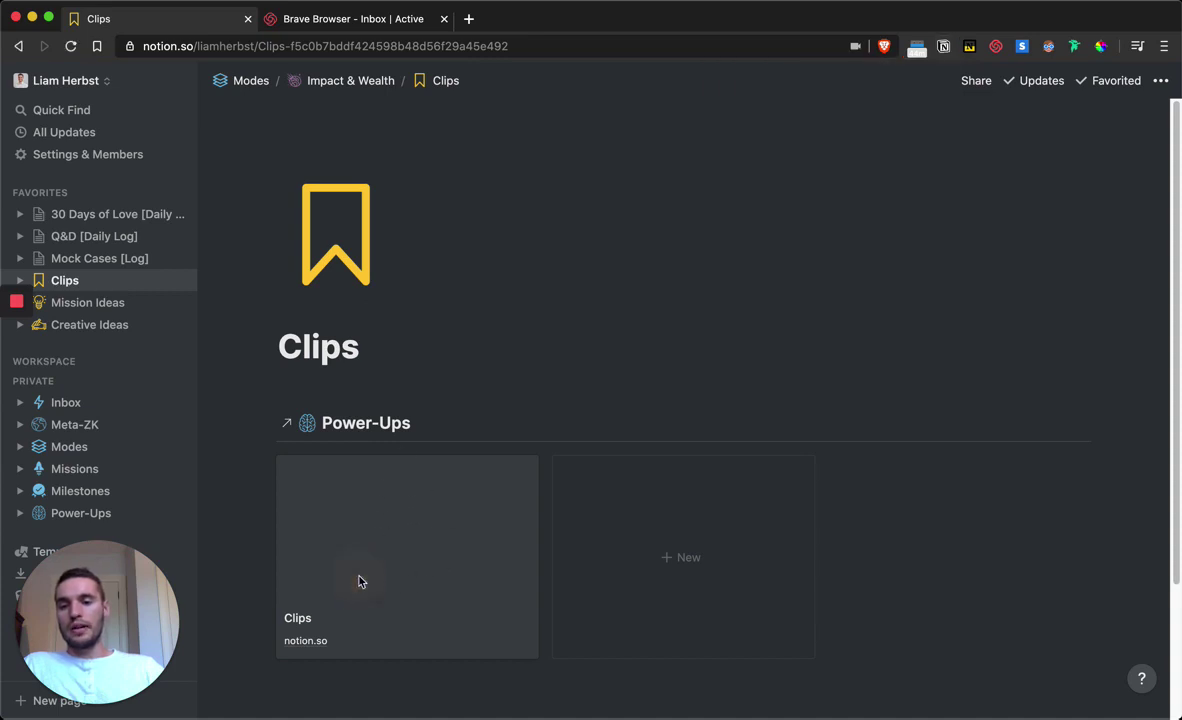
left_click(318, 616)
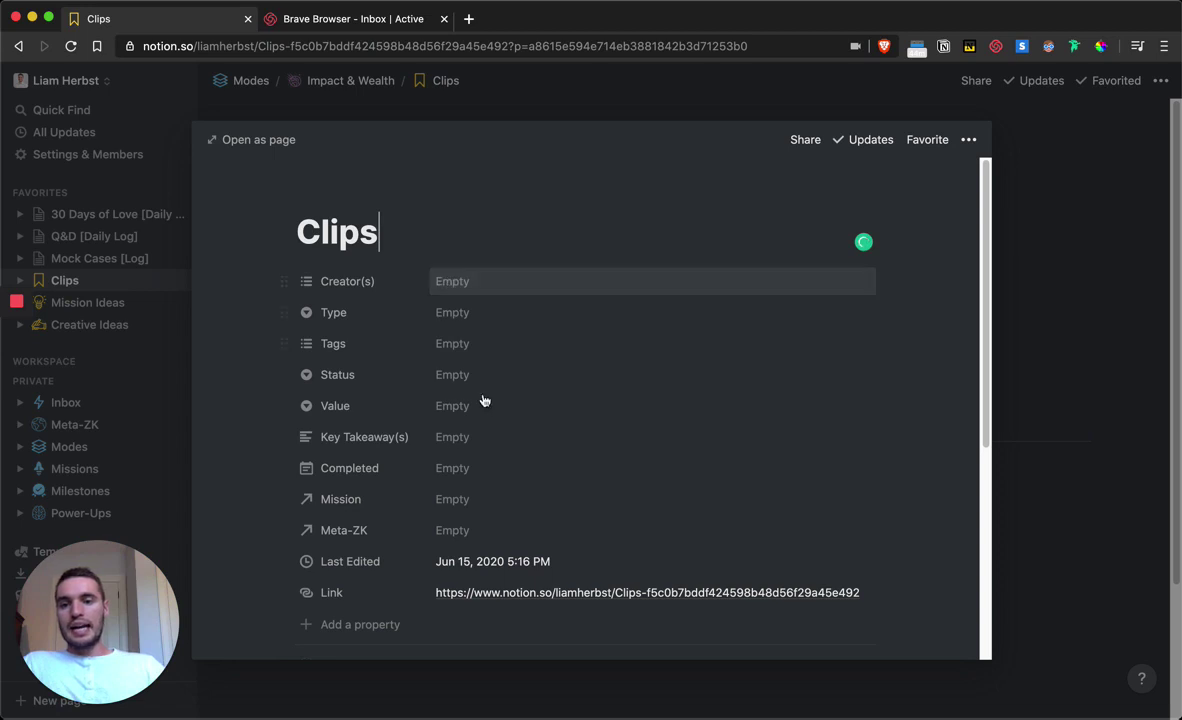
left_click(80, 514)
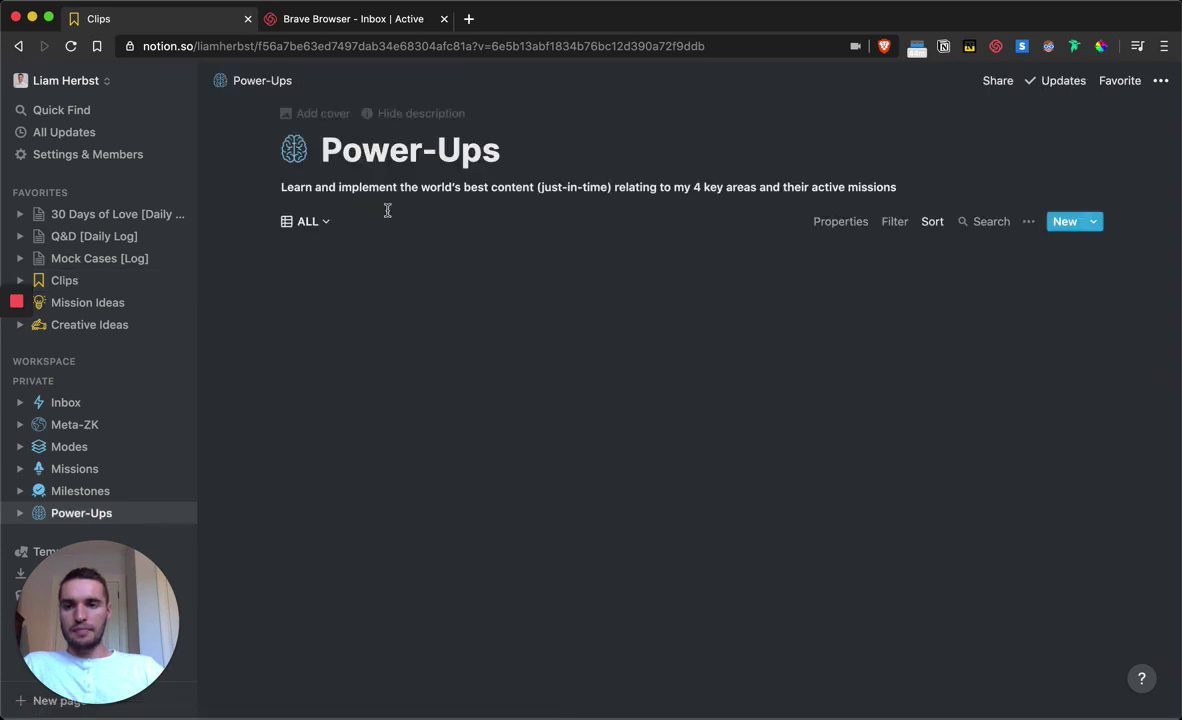
Switch Power-Ups from the ALL view to Books, showing book covers grouped by Status
left_click(323, 229)
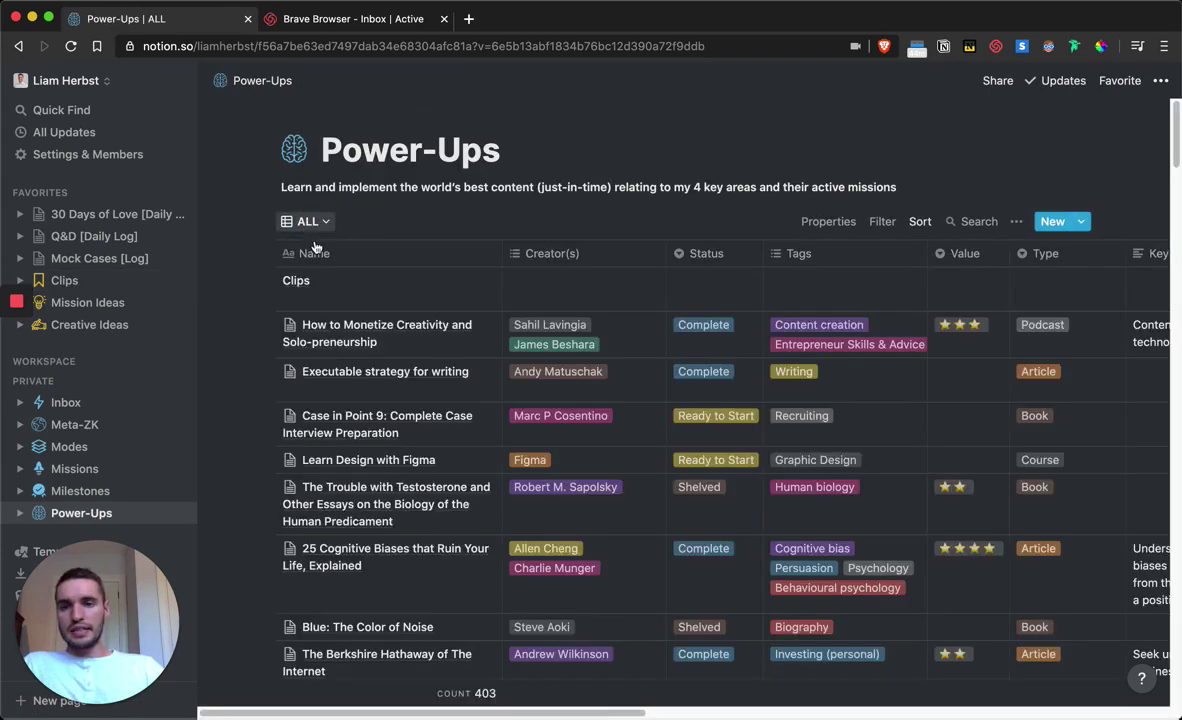
left_click(311, 222)
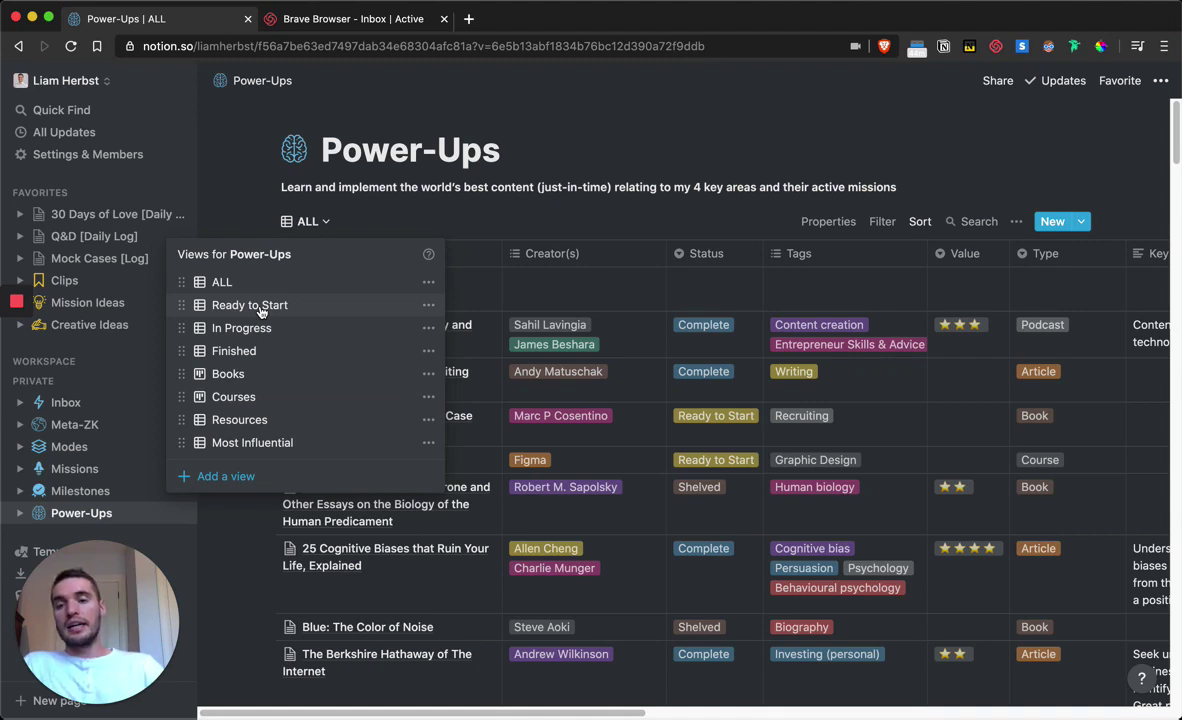
left_click(238, 373)
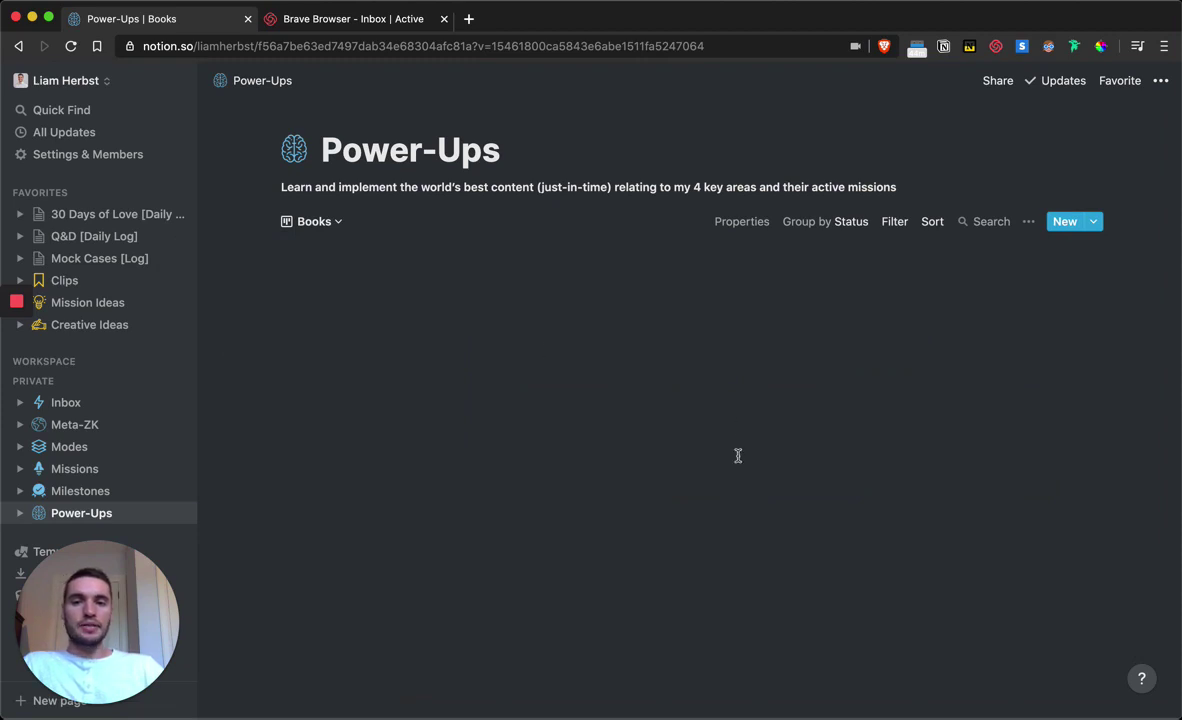